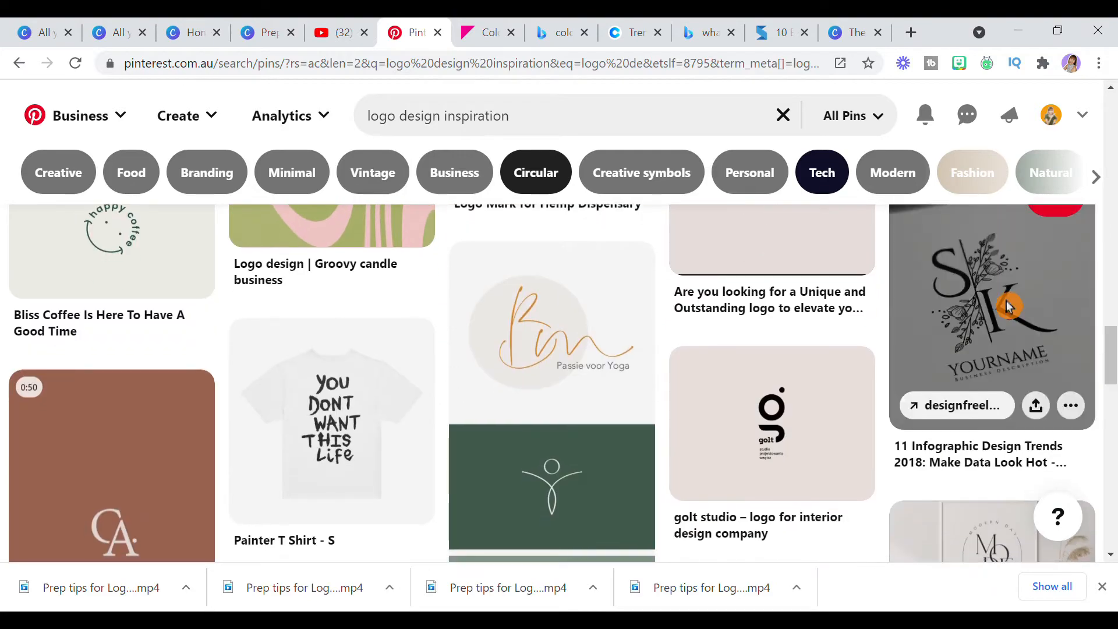
pyautogui.scroll(-5, 995, 296)
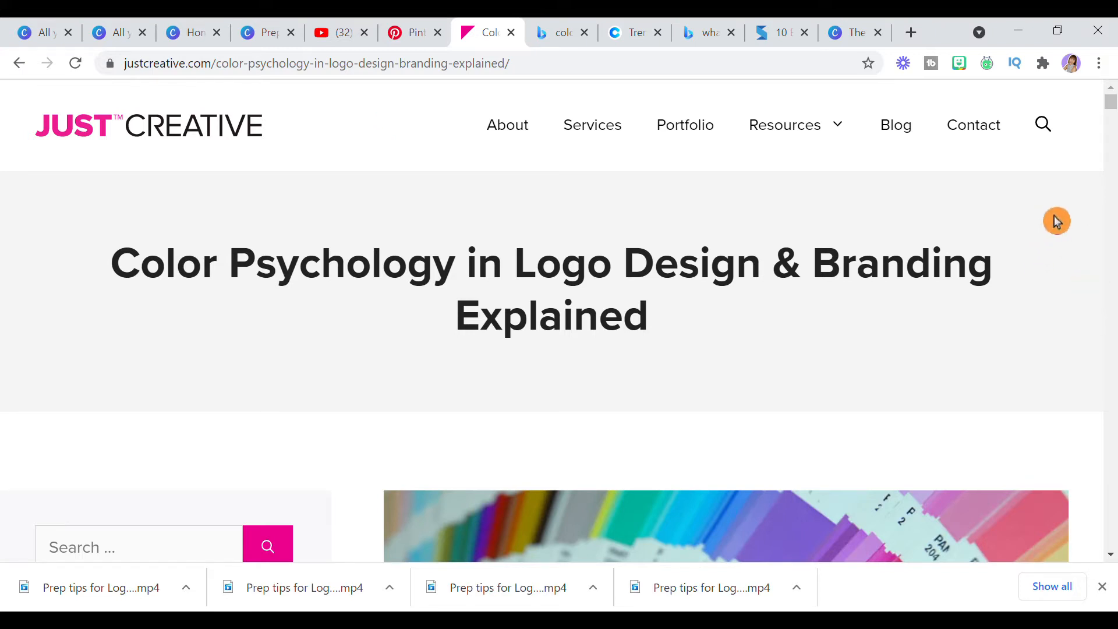
# - Browse the logo design inspiration pins and read through the Just Creative article on color psychology in logo design and branding
pyautogui.scroll(-1, 1054, 217)
pyautogui.scroll(1, 1054, 217)
pyautogui.scroll(-5, 1028, 335)
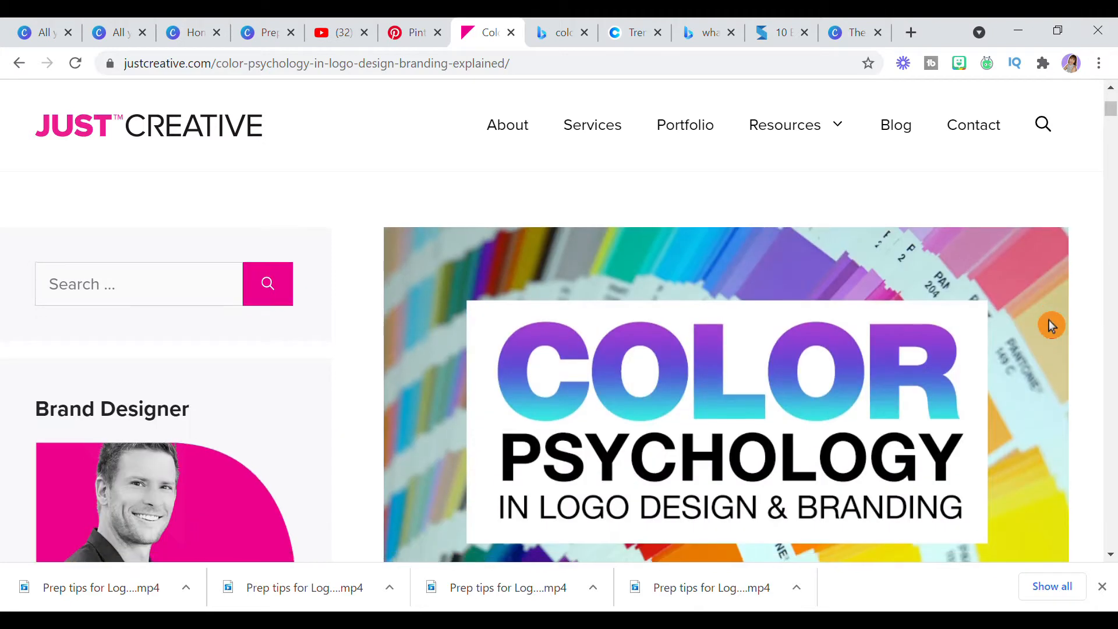
pyautogui.scroll(-4, 1050, 321)
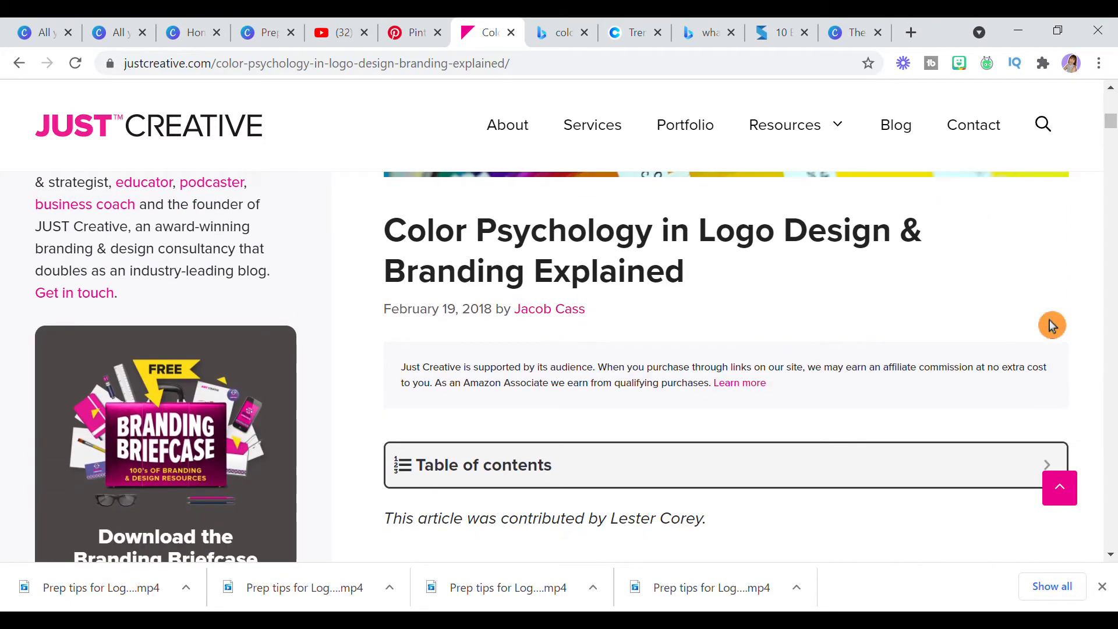
pyautogui.scroll(-10, 1049, 320)
pyautogui.scroll(-7, 1048, 329)
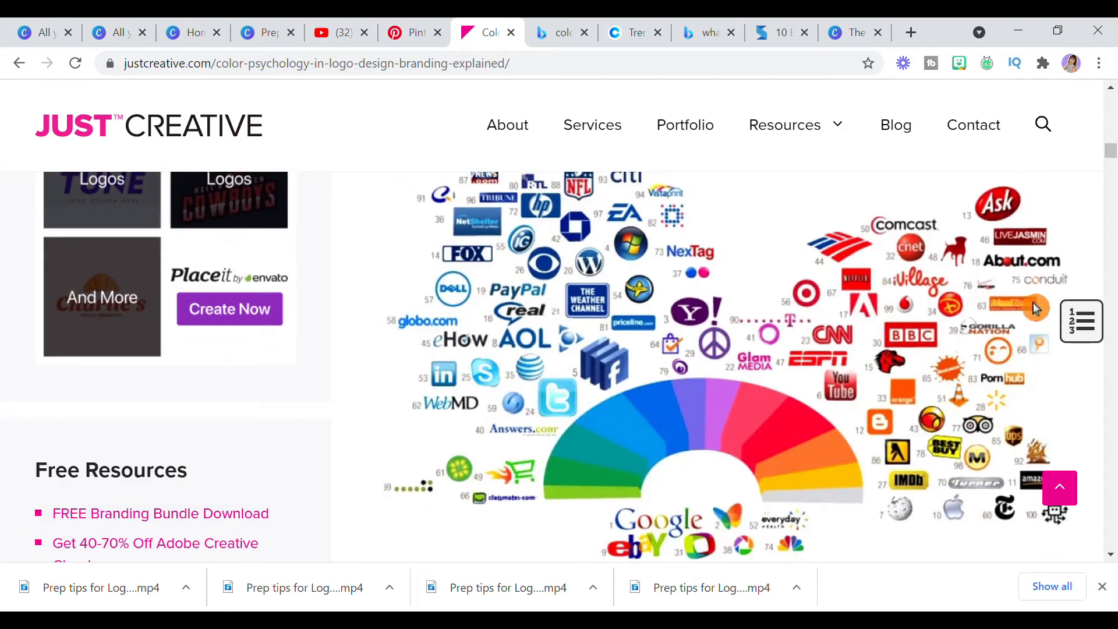
pyautogui.scroll(-10, 1086, 394)
pyautogui.scroll(-12, 1087, 398)
pyautogui.scroll(-12, 1087, 397)
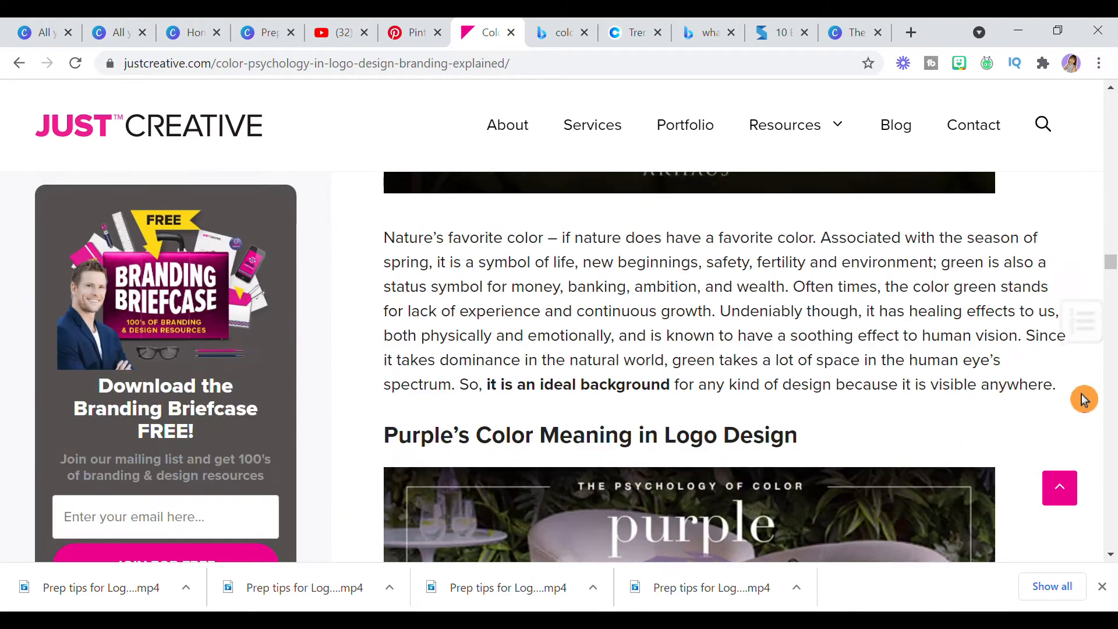
pyautogui.scroll(-12, 1084, 399)
pyautogui.scroll(-12, 1084, 399)
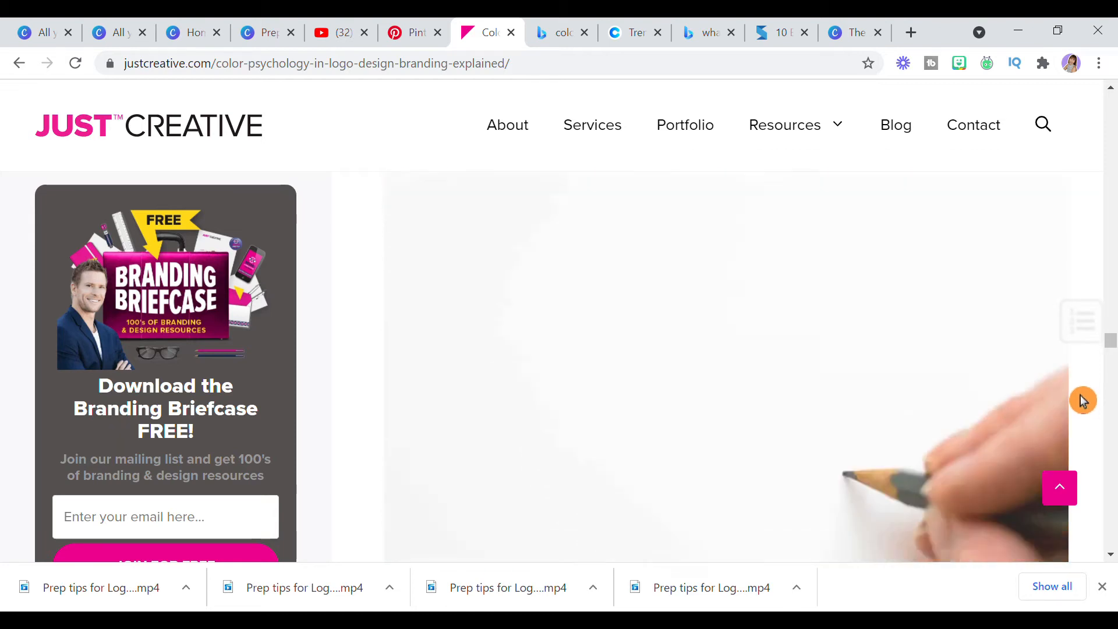
pyautogui.scroll(-12, 1083, 400)
pyautogui.scroll(-3, 1083, 401)
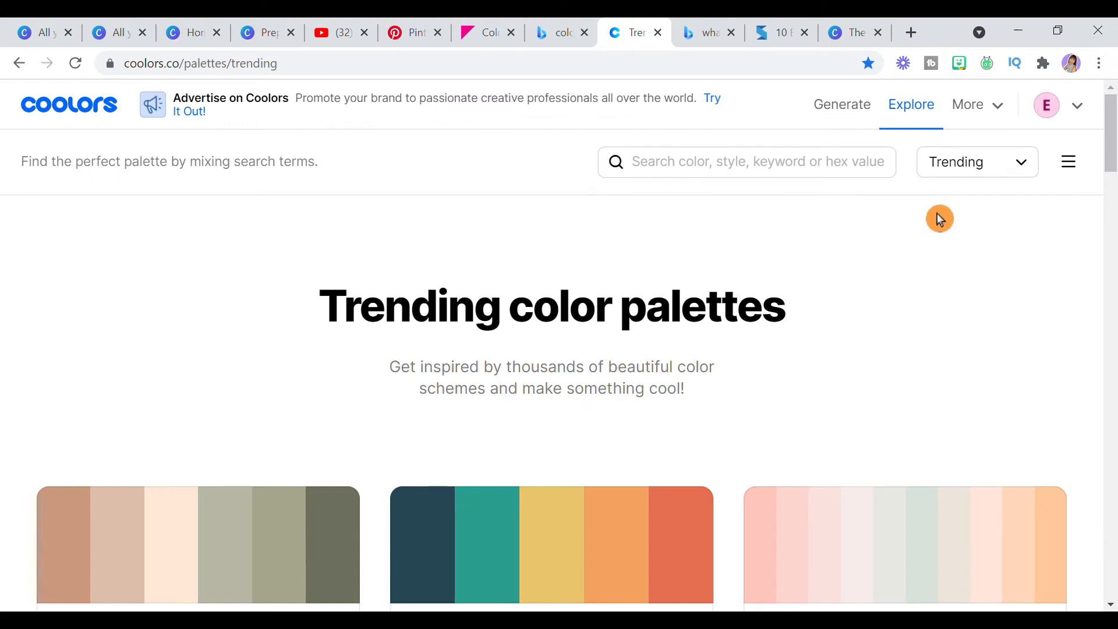
# - Switch the Coolors palette listing to Latest and return it to Trending
pyautogui.click(1022, 175)
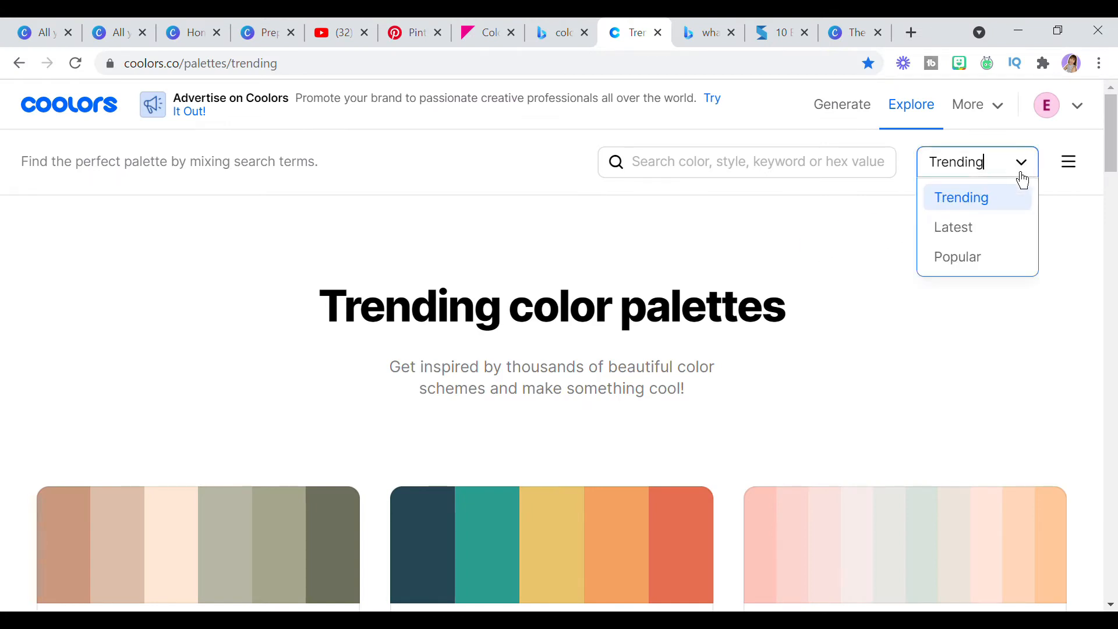
pyautogui.click(1027, 233)
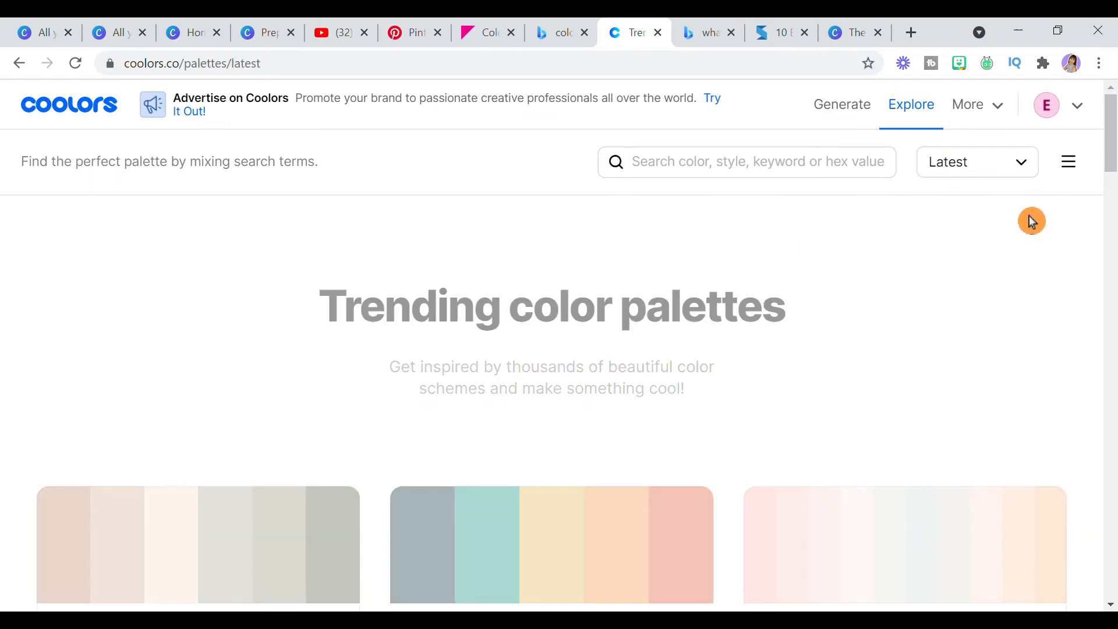
pyautogui.click(1019, 173)
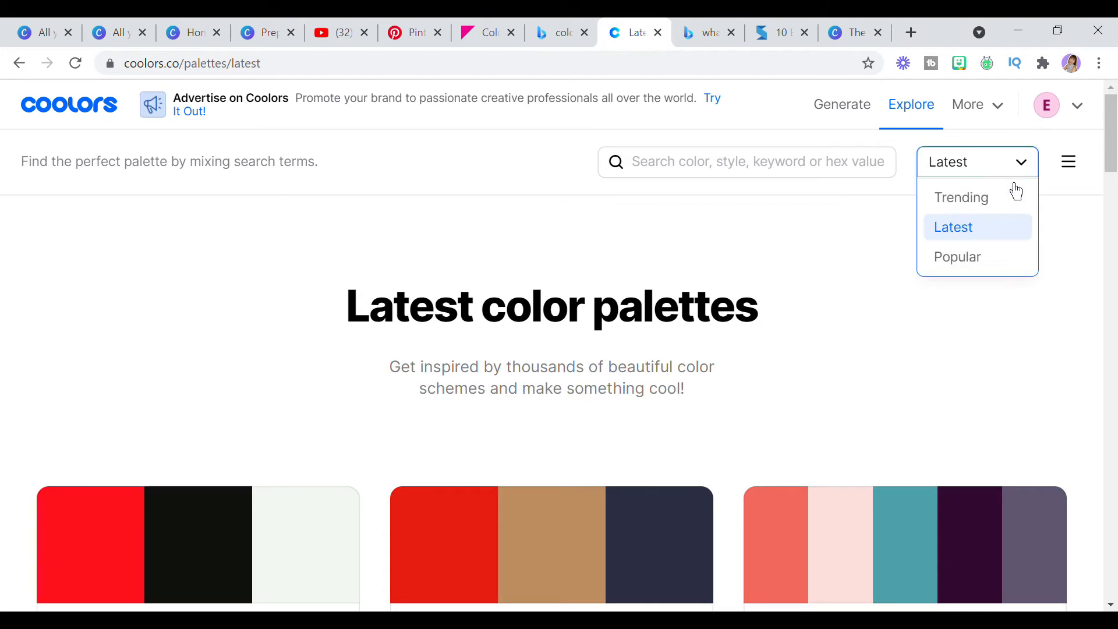
pyautogui.click(972, 205)
# - Filter the trending color palettes by Violet and Grey and look through the matching palettes
pyautogui.click(766, 174)
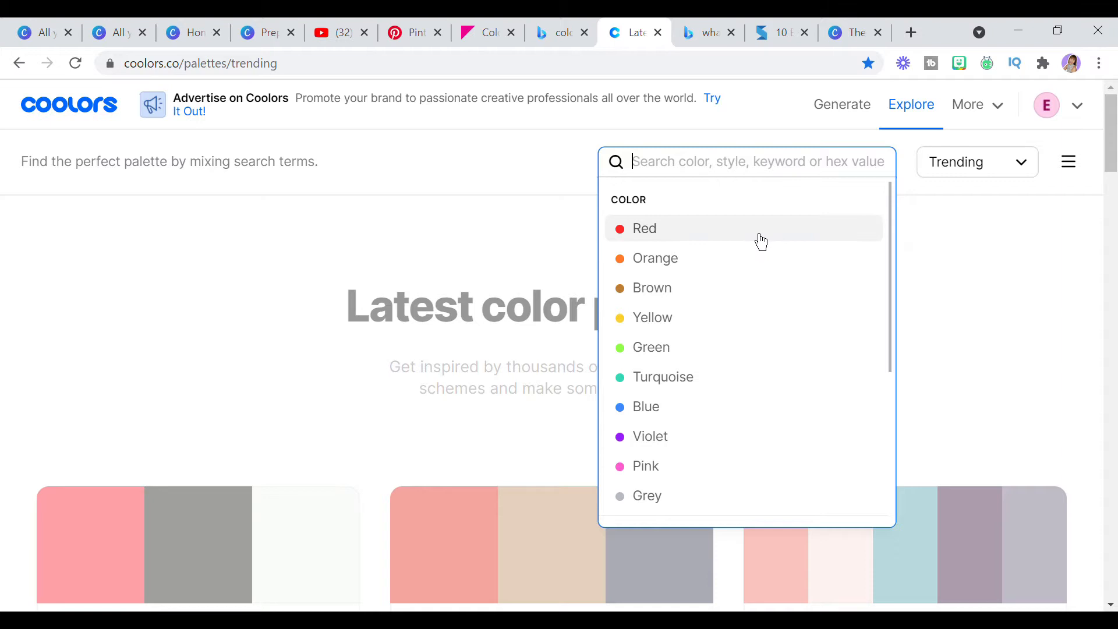
pyautogui.scroll(-5, 768, 247)
pyautogui.scroll(5, 775, 254)
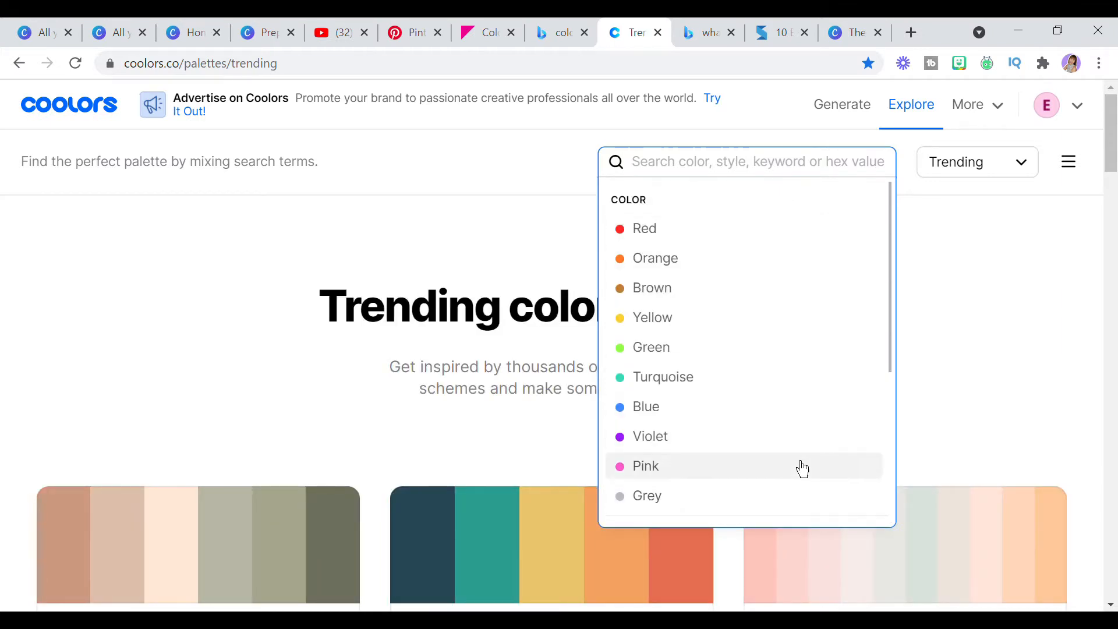
pyautogui.click(808, 431)
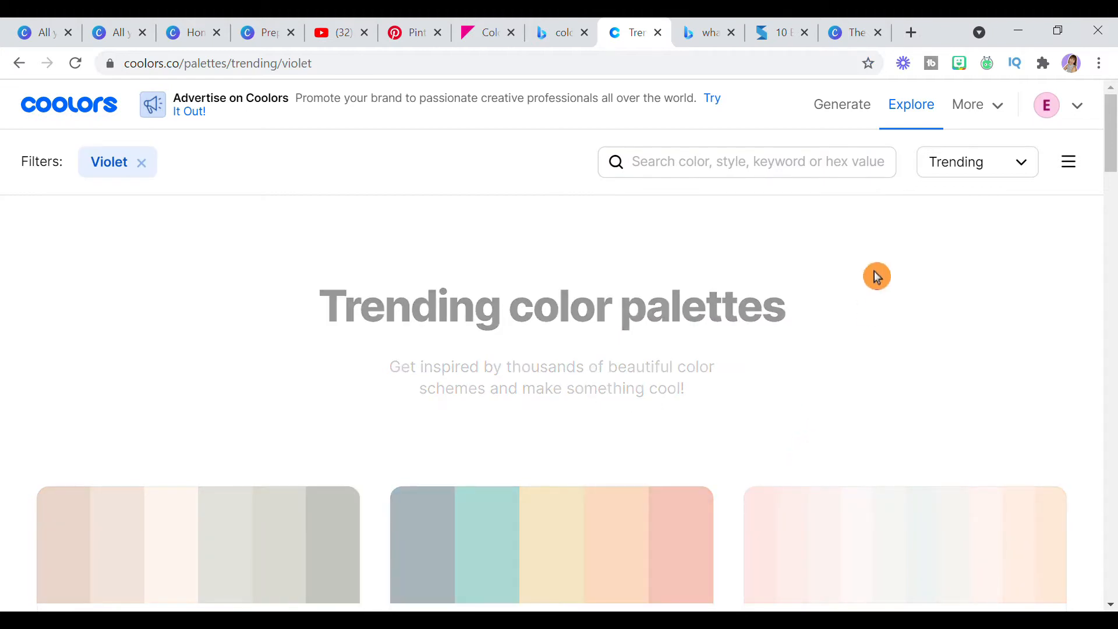
pyautogui.click(783, 171)
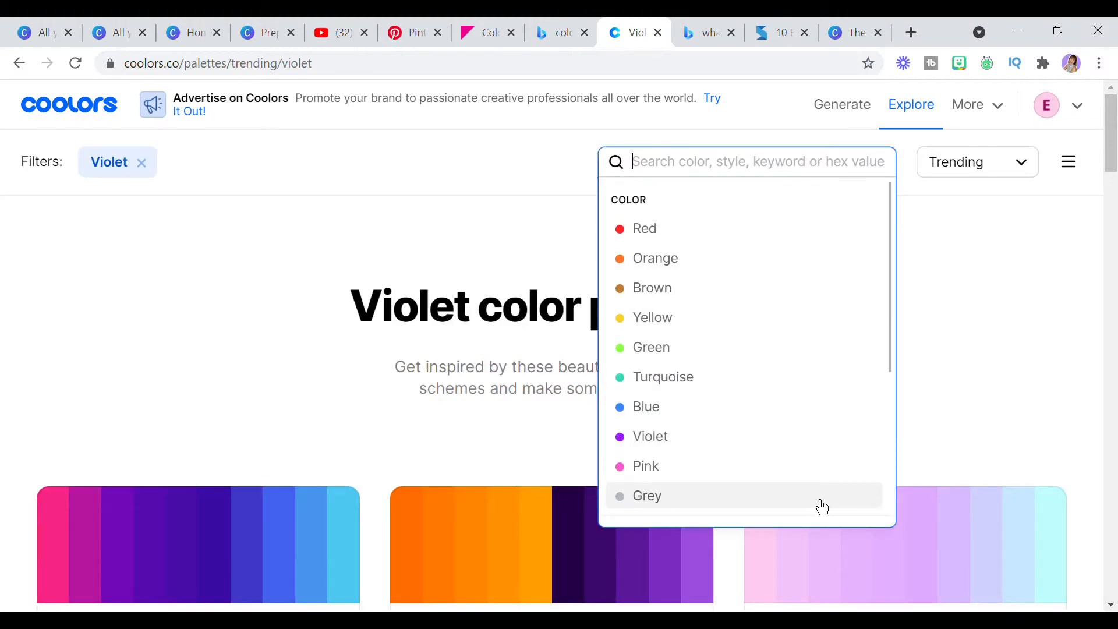
pyautogui.click(821, 500)
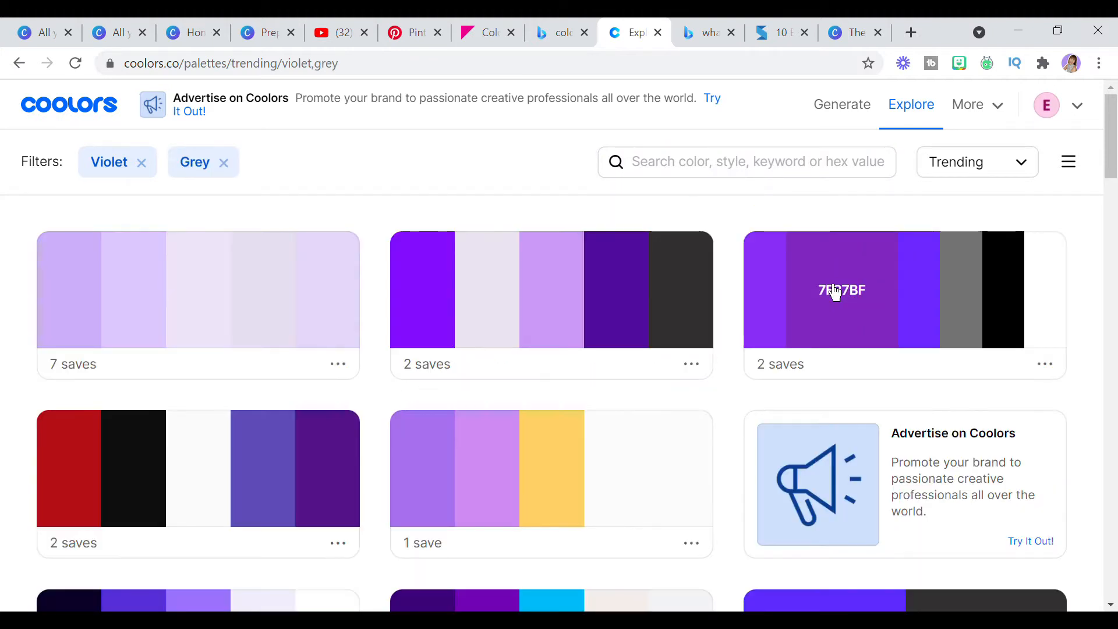
pyautogui.scroll(-8, 774, 327)
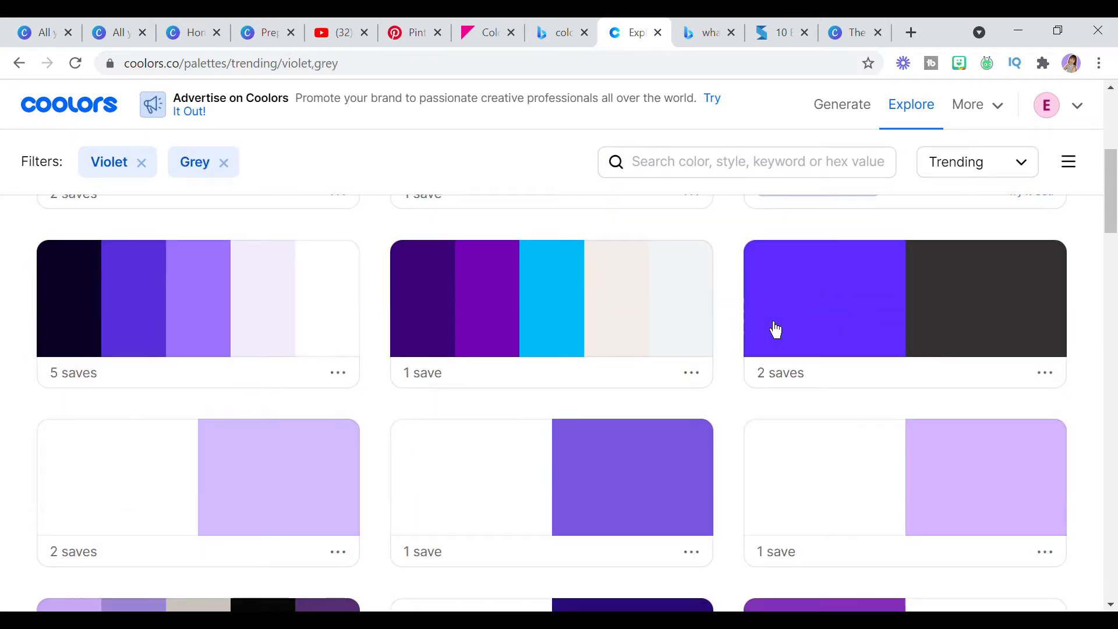
pyautogui.scroll(-15, 775, 330)
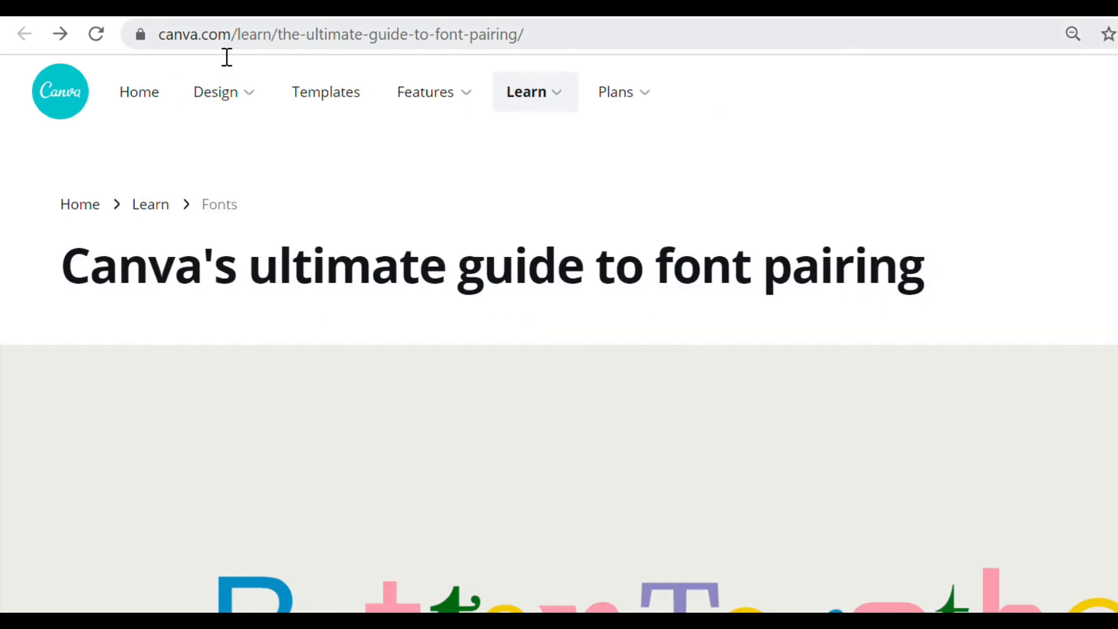
# - Read through Canva's ultimate guide to font pairing, including the typography glossary and font pairing list
pyautogui.moveTo(597, 121)
pyautogui.scroll(-10, 559, 349)
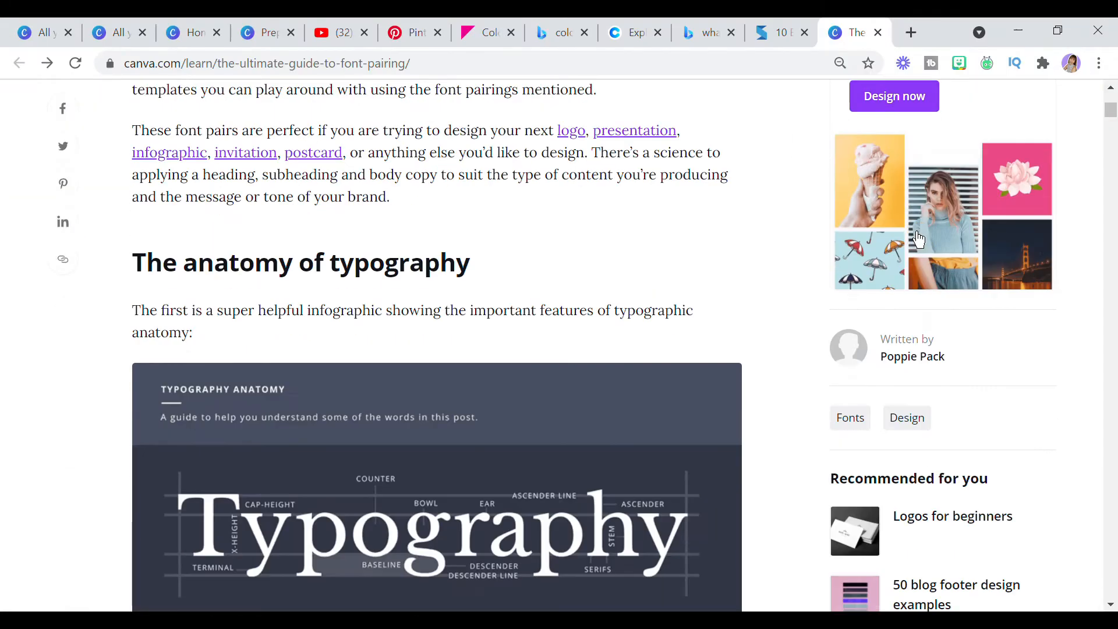
pyautogui.scroll(-3, 918, 236)
pyautogui.scroll(-7, 909, 232)
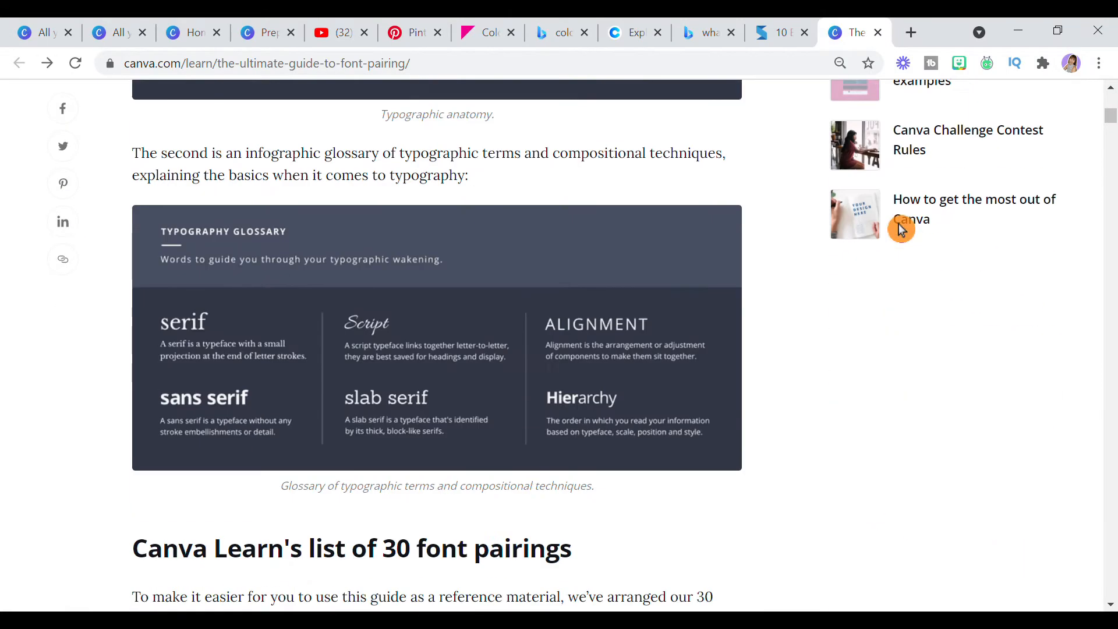
pyautogui.scroll(-5, 901, 230)
pyautogui.scroll(-7, 860, 284)
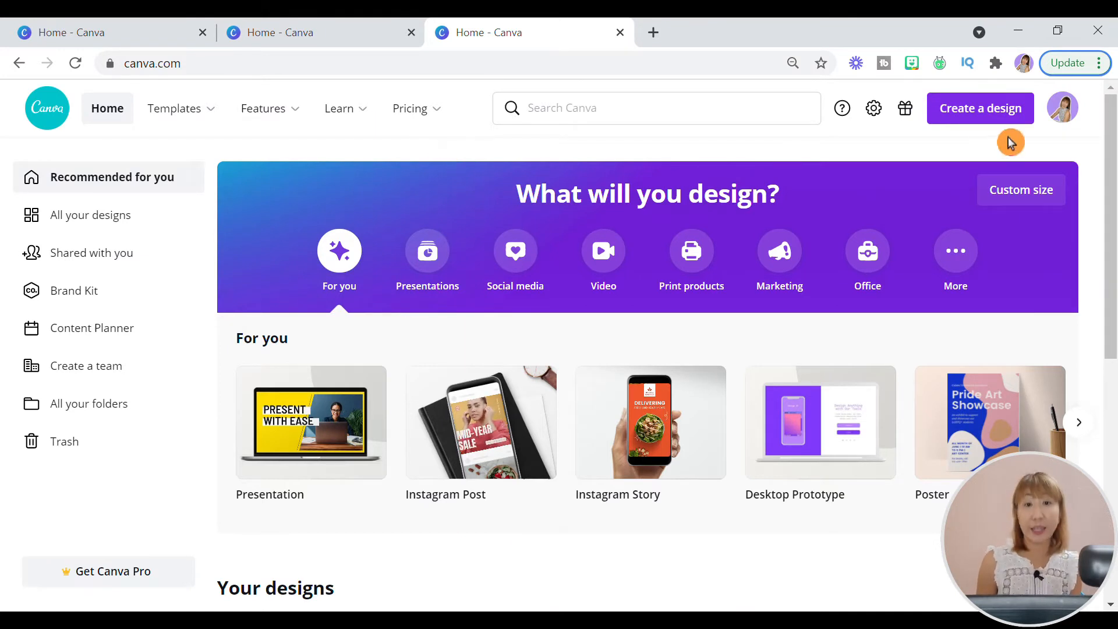
# - Create a new Canva design of the Logo type
pyautogui.click(998, 119)
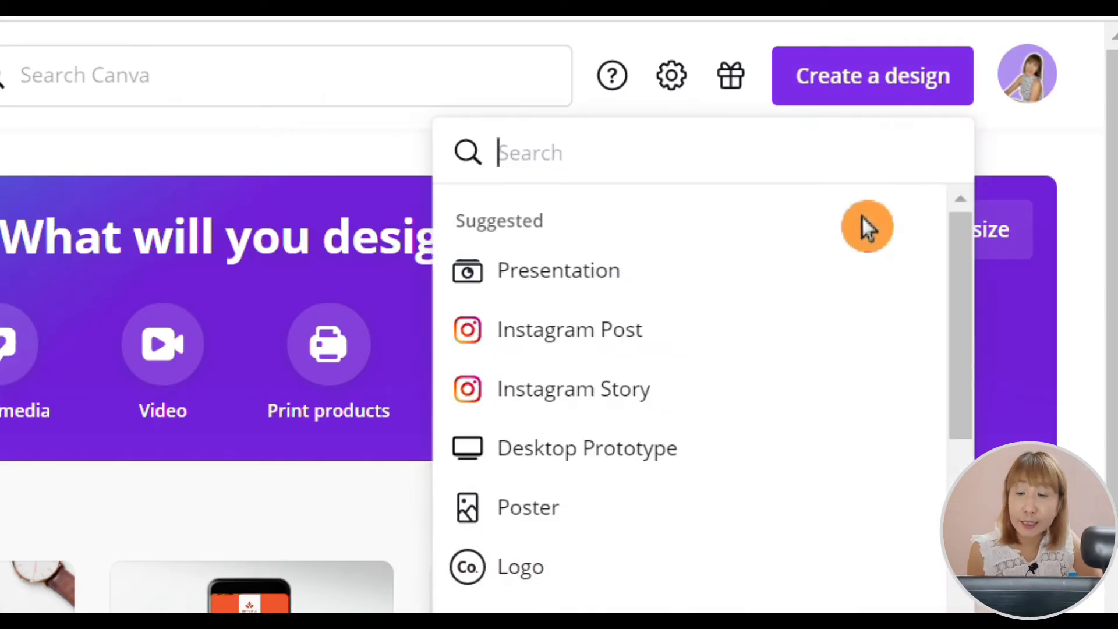
pyautogui.write('logo')
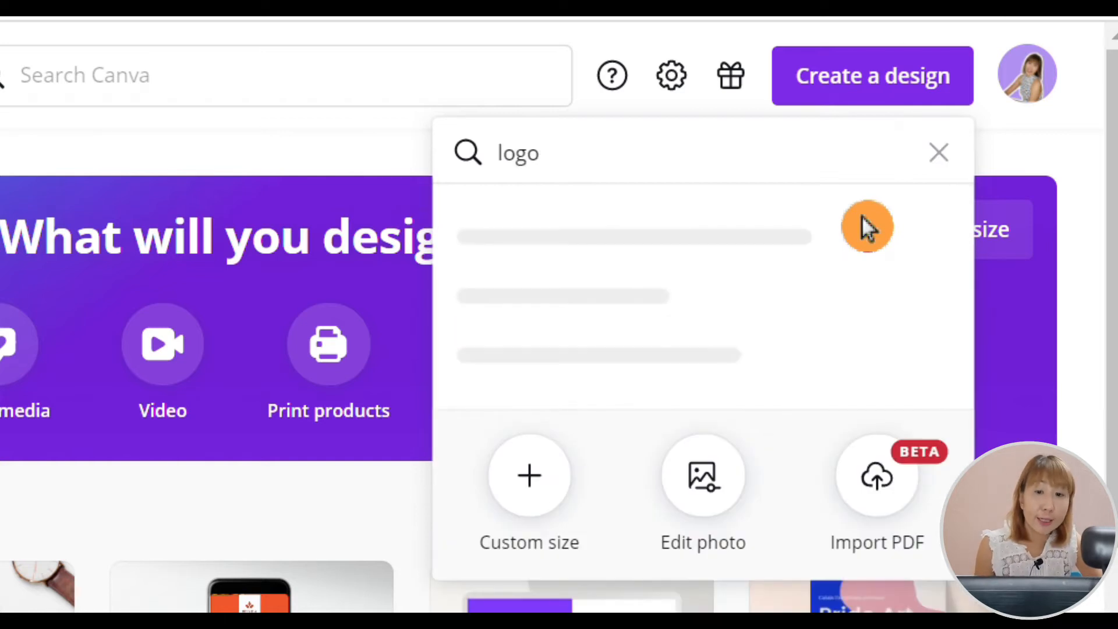
pyautogui.click(813, 245)
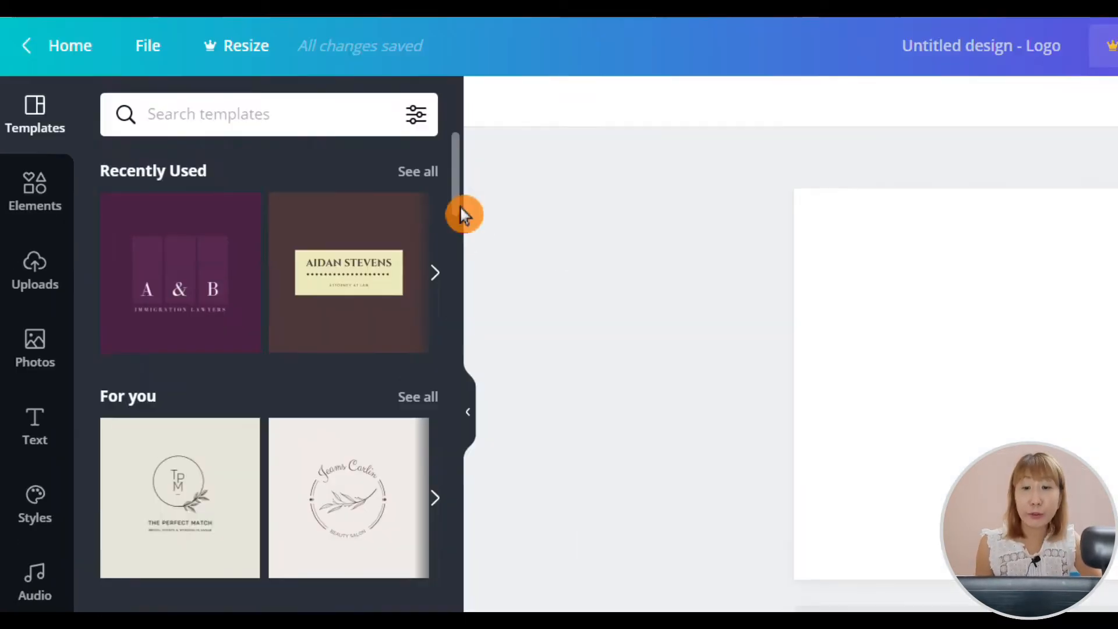
# - Show all Attorney / Law Logo templates and apply the purple "A & B Immigration Lawyers" template to the page
pyautogui.scroll(-15, 460, 208)
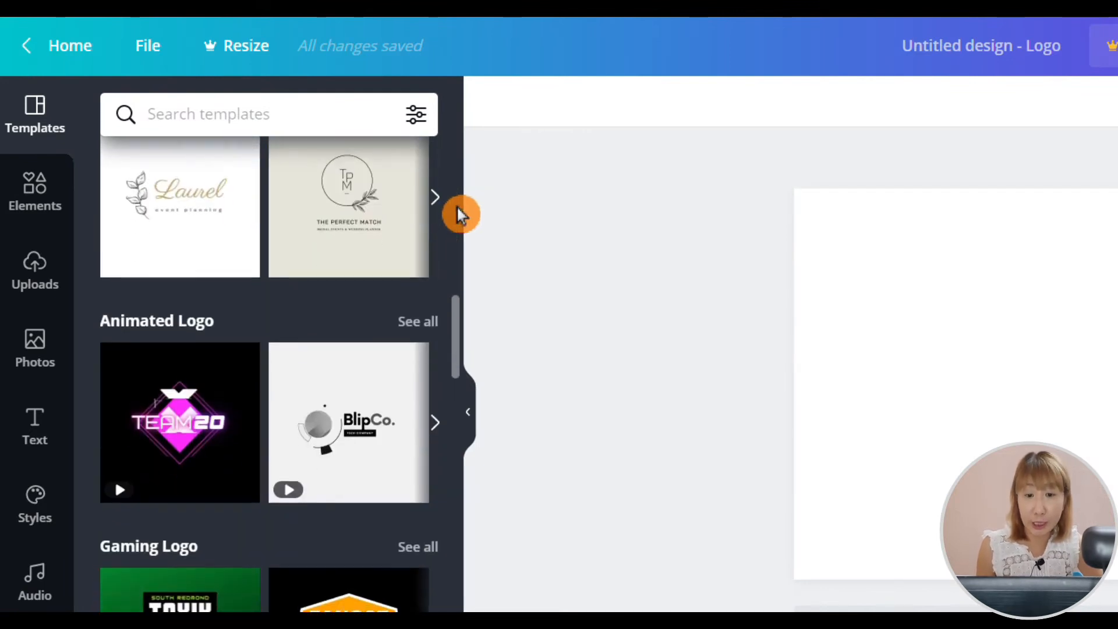
pyautogui.scroll(-15, 456, 208)
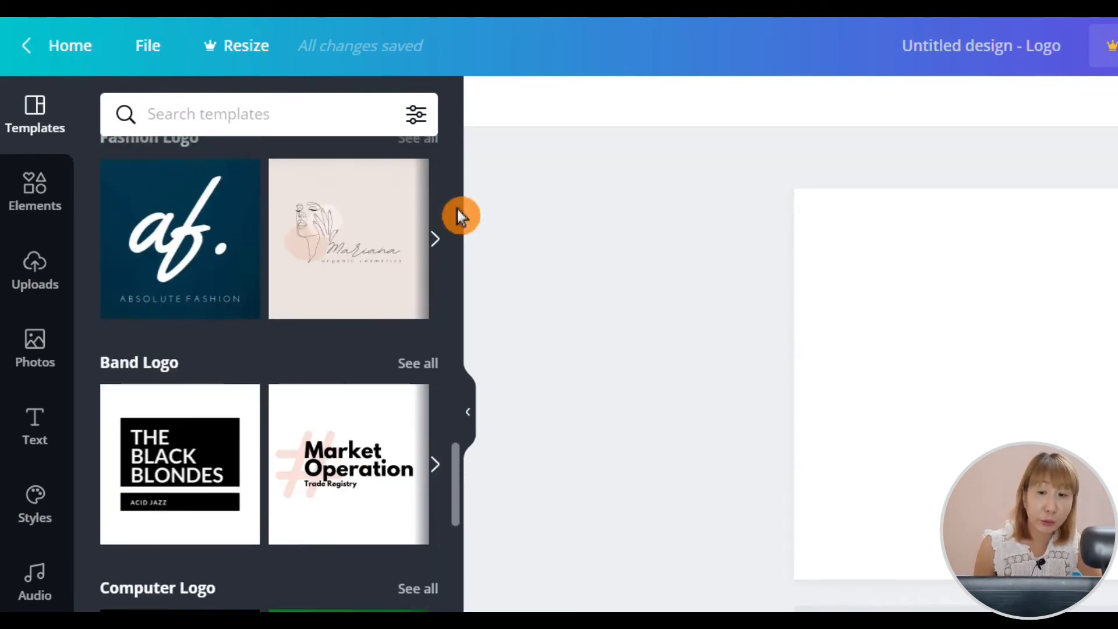
pyautogui.scroll(-15, 457, 213)
pyautogui.scroll(-8, 457, 219)
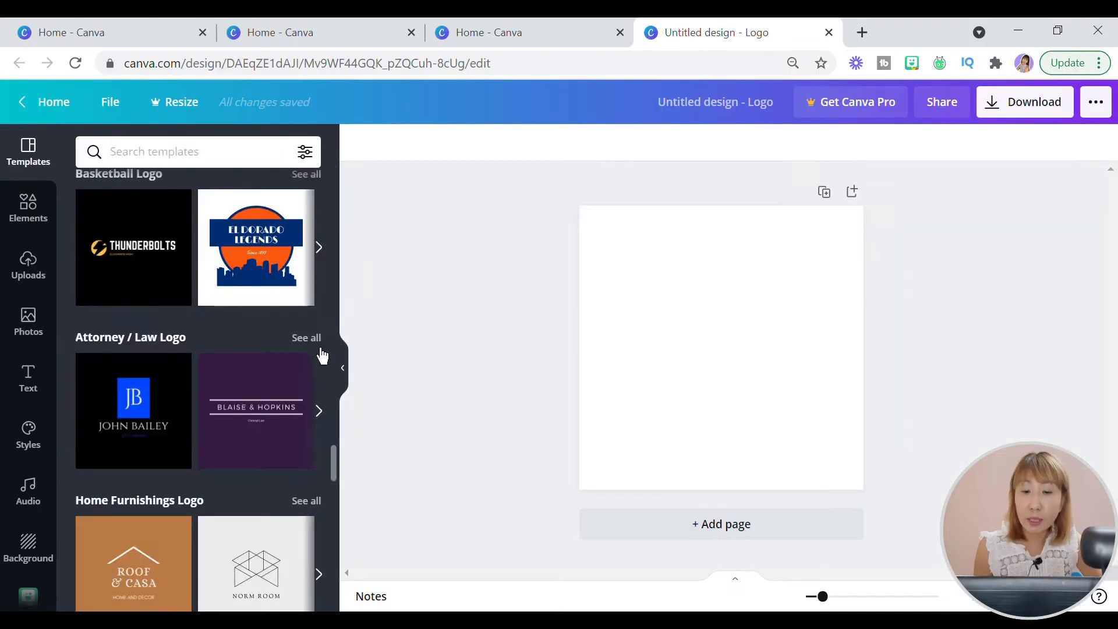
pyautogui.click(434, 371)
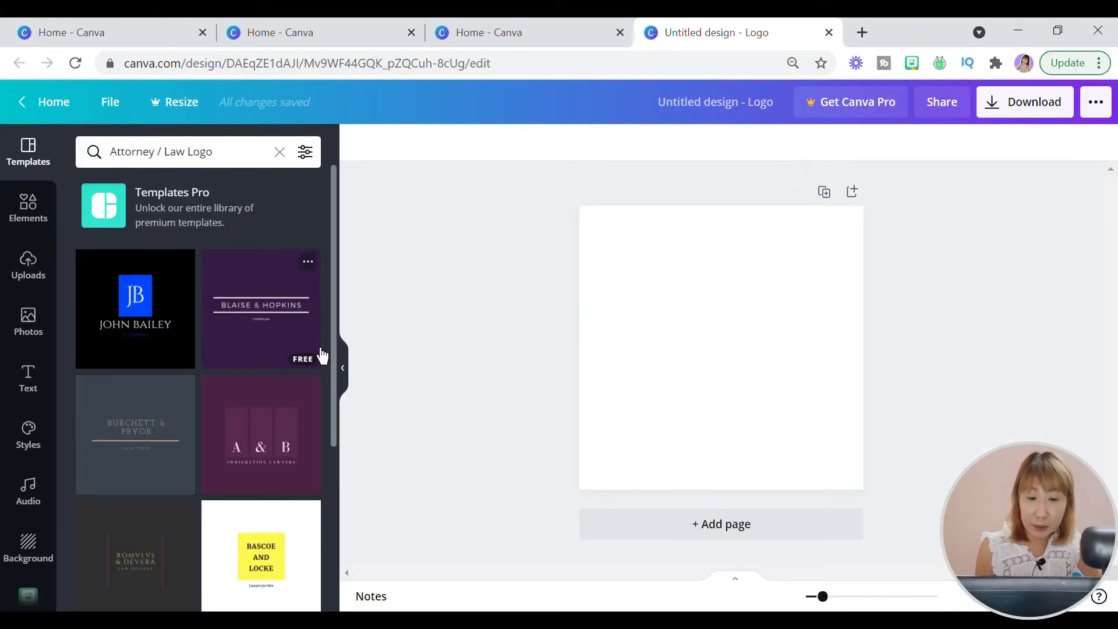
pyautogui.click(263, 408)
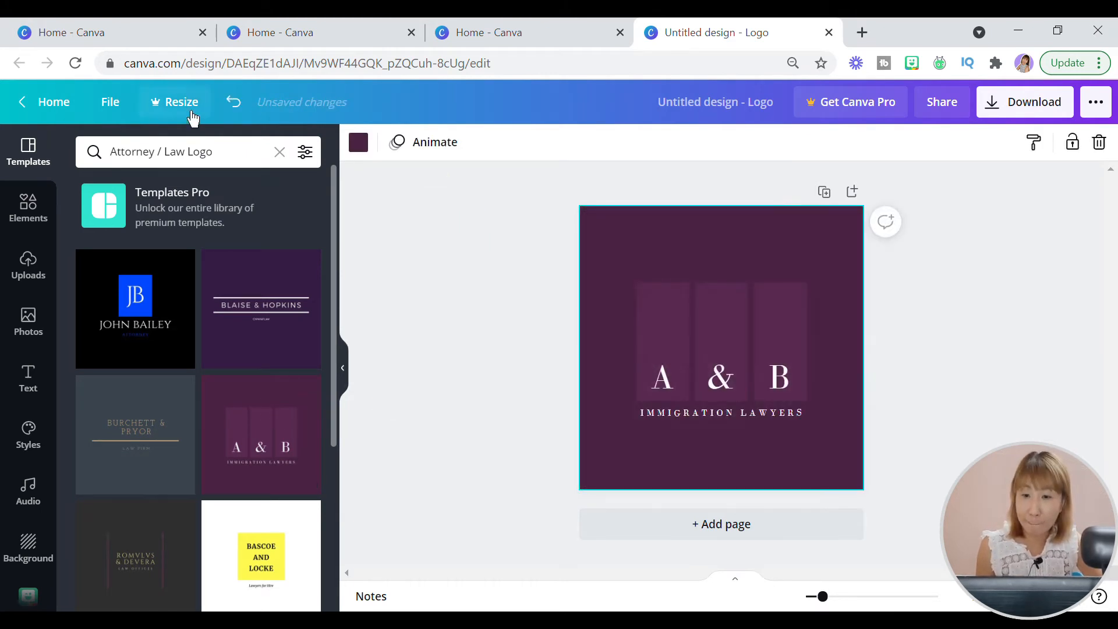
# - Turn on the display of rulers and guides for the logo design
pyautogui.click(116, 114)
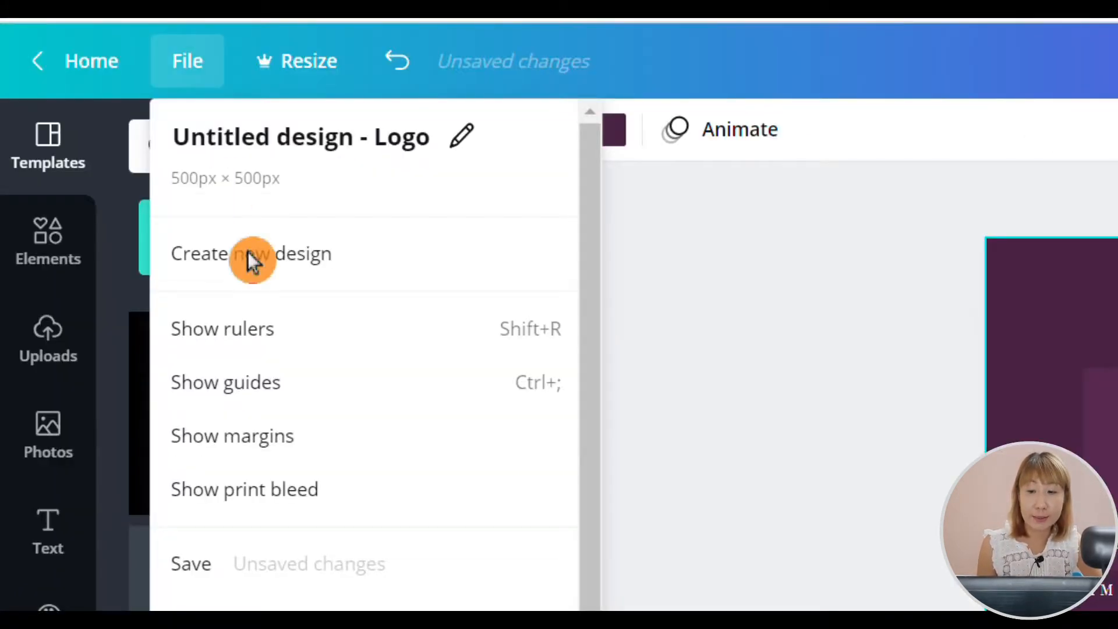
pyautogui.click(294, 354)
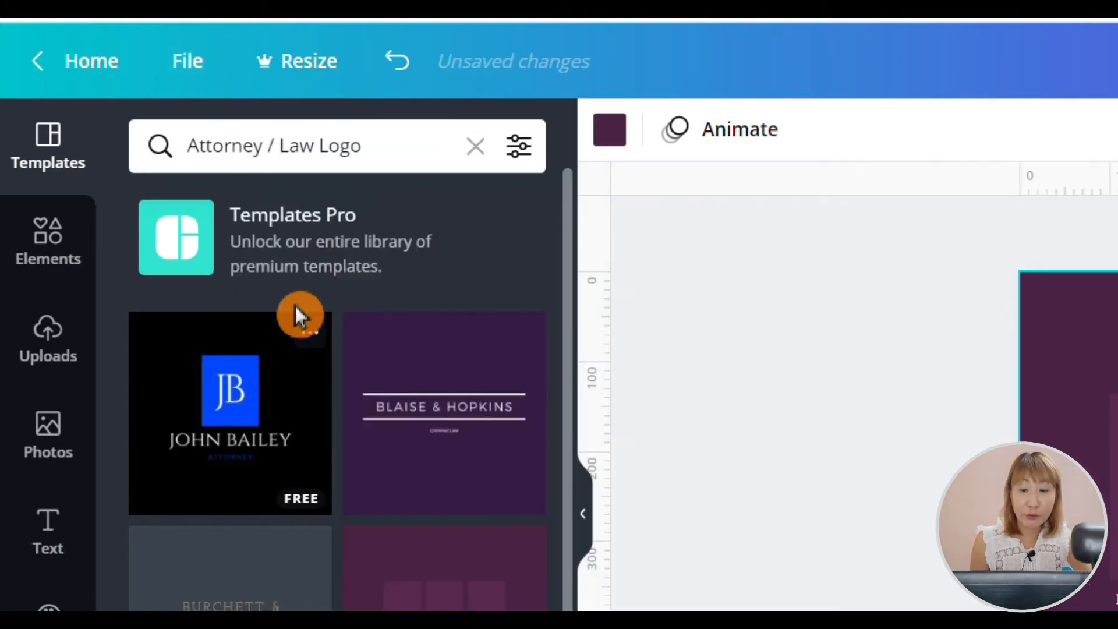
pyautogui.click(208, 84)
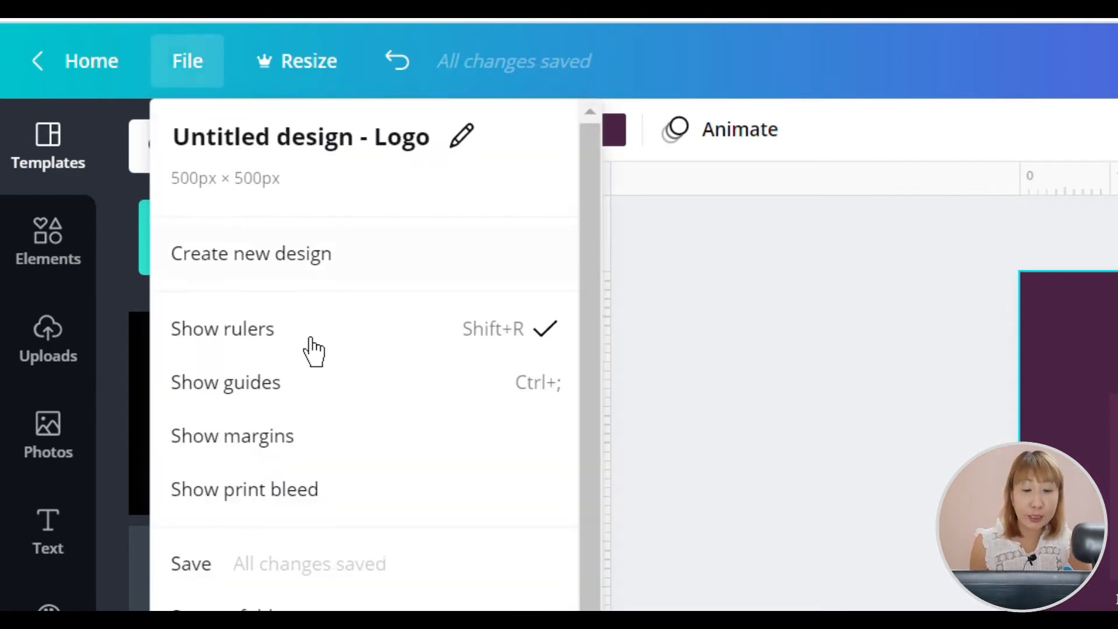
pyautogui.click(328, 403)
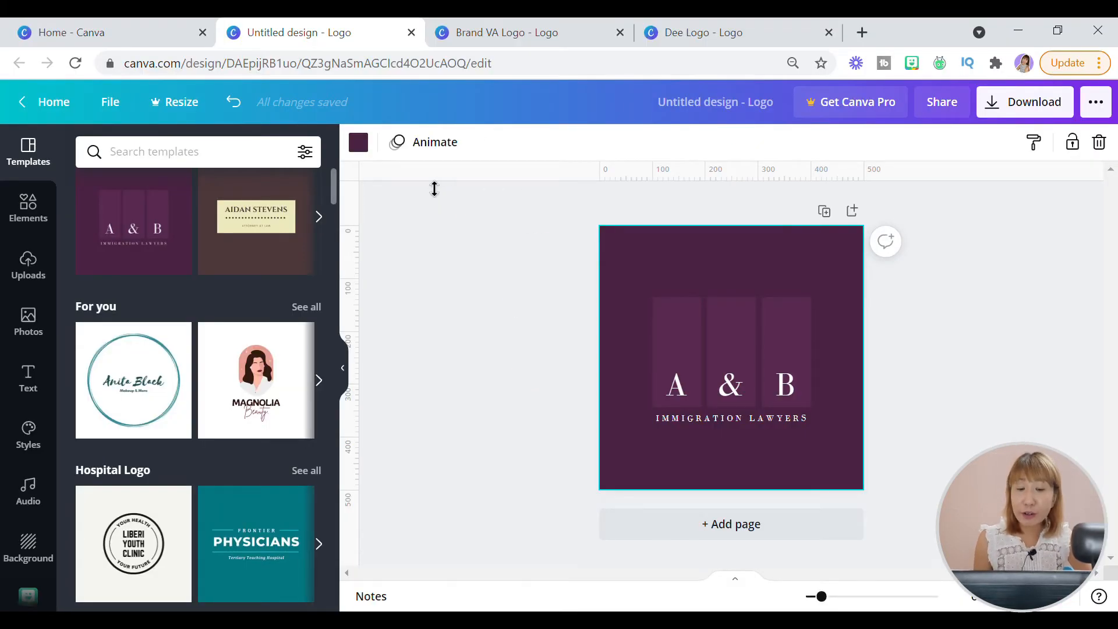
# - Place two horizontal guides across the logo page at about 100 px and 400 px on the vertical ruler
pyautogui.moveTo(434, 188); pyautogui.dragTo(444, 289)
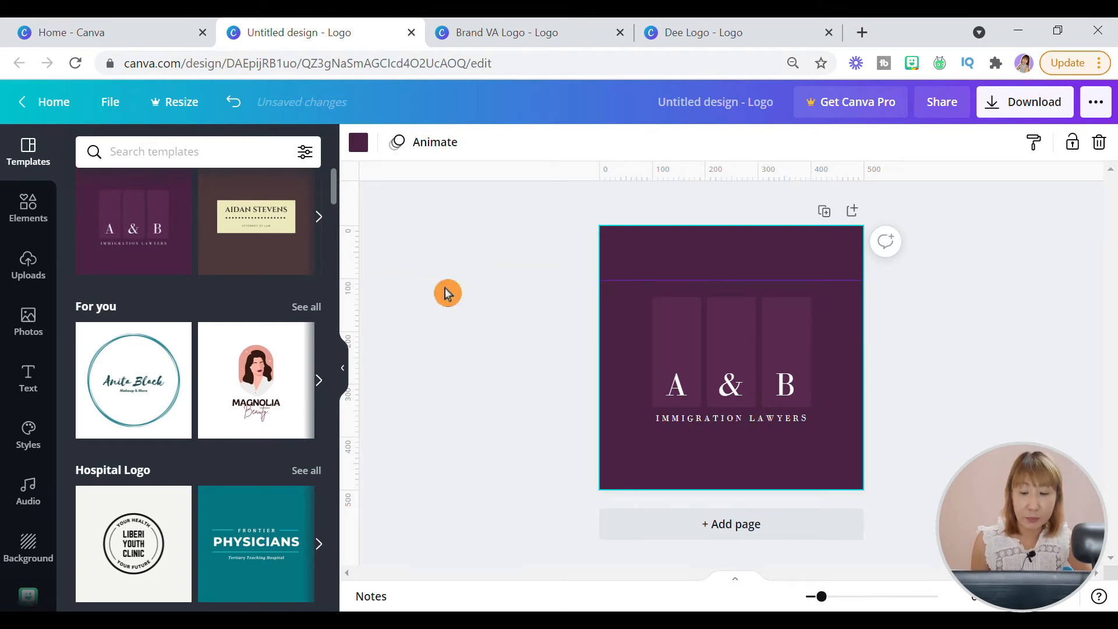
pyautogui.click(448, 198)
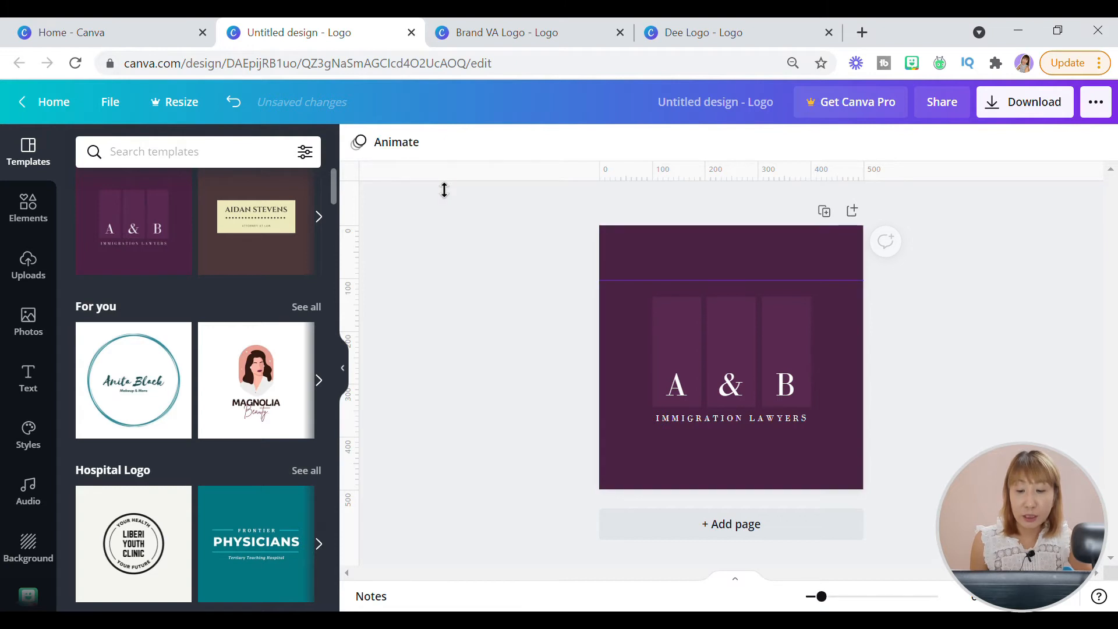
pyautogui.moveTo(444, 189)
pyautogui.mouseDown()
pyautogui.moveTo(432, 425)
pyautogui.moveTo(459, 467)
pyautogui.moveTo(457, 444)
pyautogui.mouseUp()
pyautogui.click(721, 210)
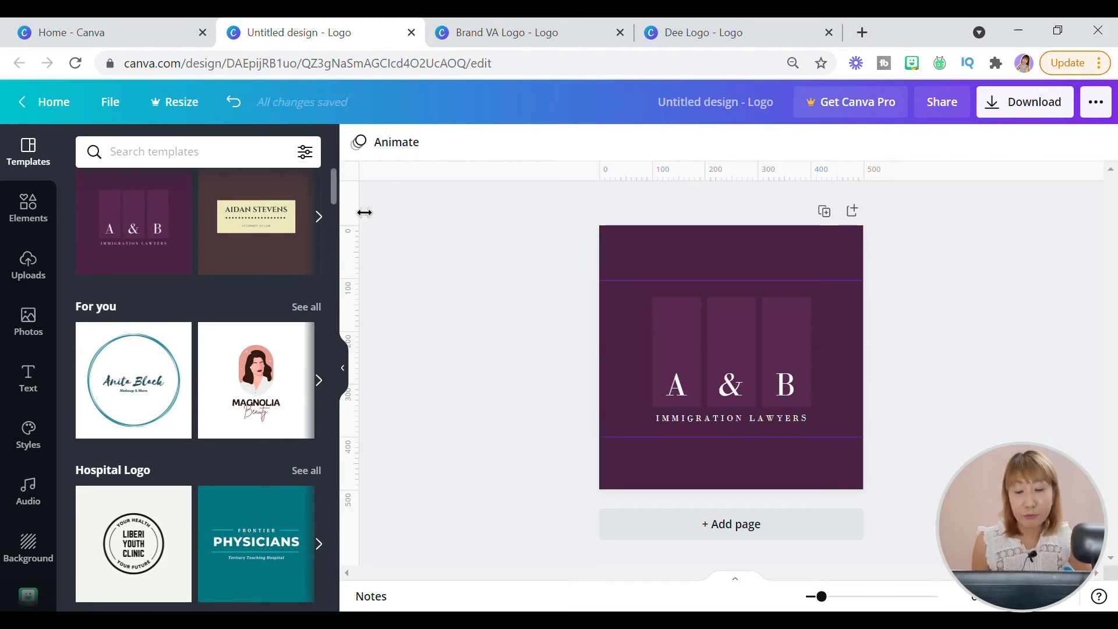
# - Place two vertical guides across the logo page at about 100 px and 400 px on the horizontal ruler
pyautogui.moveTo(366, 212); pyautogui.dragTo(821, 253)
pyautogui.moveTo(374, 230); pyautogui.dragTo(651, 233)
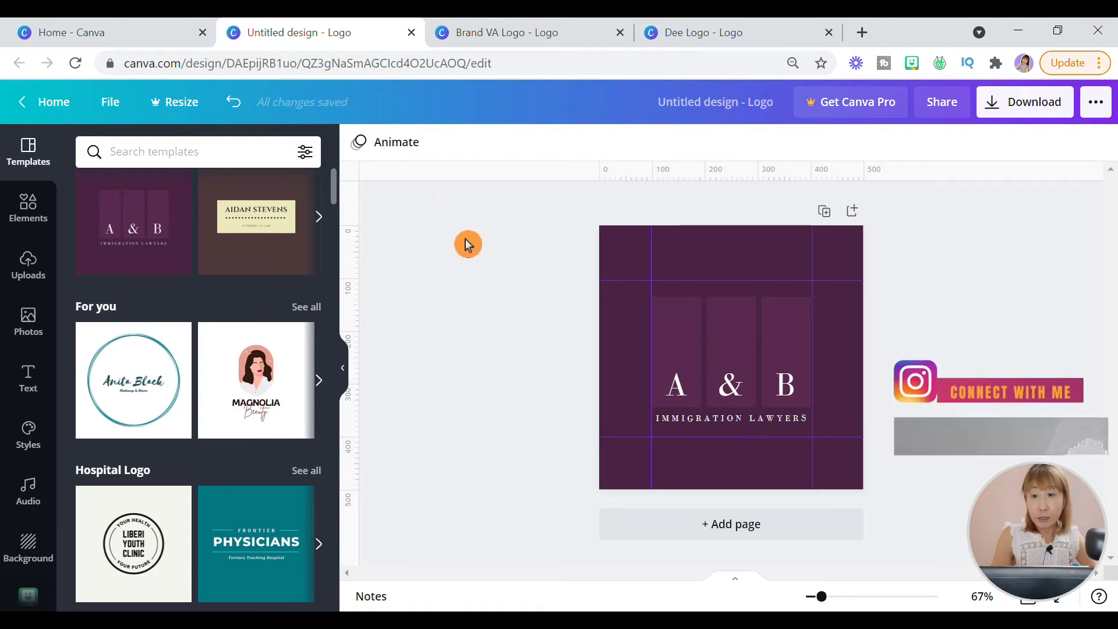
# - Replace the "IMMIGRATION LAWYERS" tagline with "VIRTUAL ASSISTANT SERVICES"
pyautogui.click(700, 431)
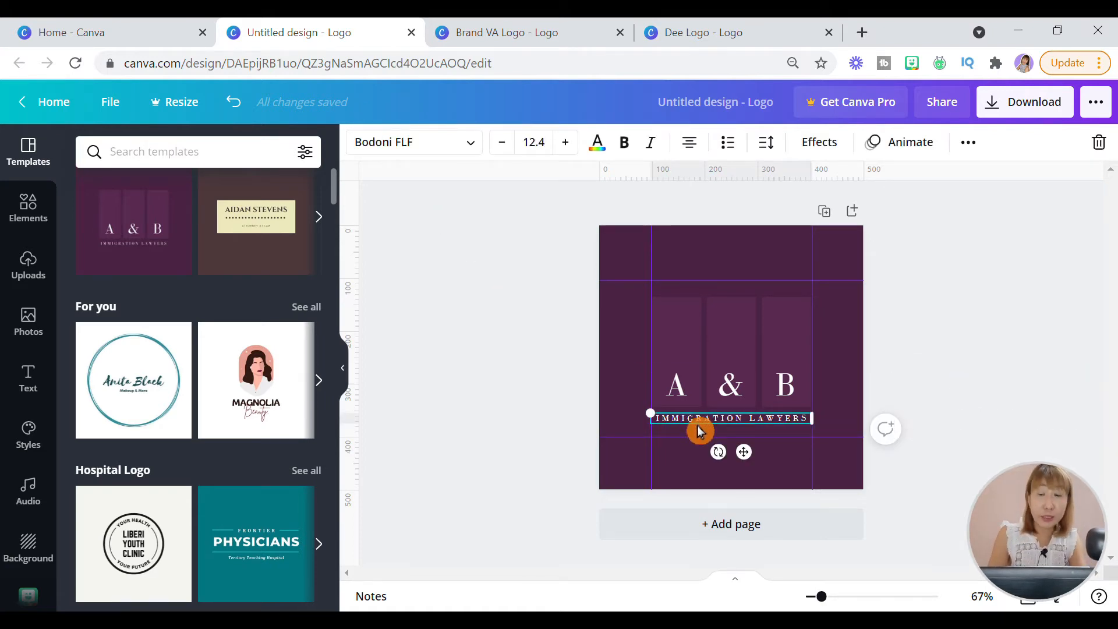
pyautogui.doubleClick(699, 427)
pyautogui.write('VIRTUA')
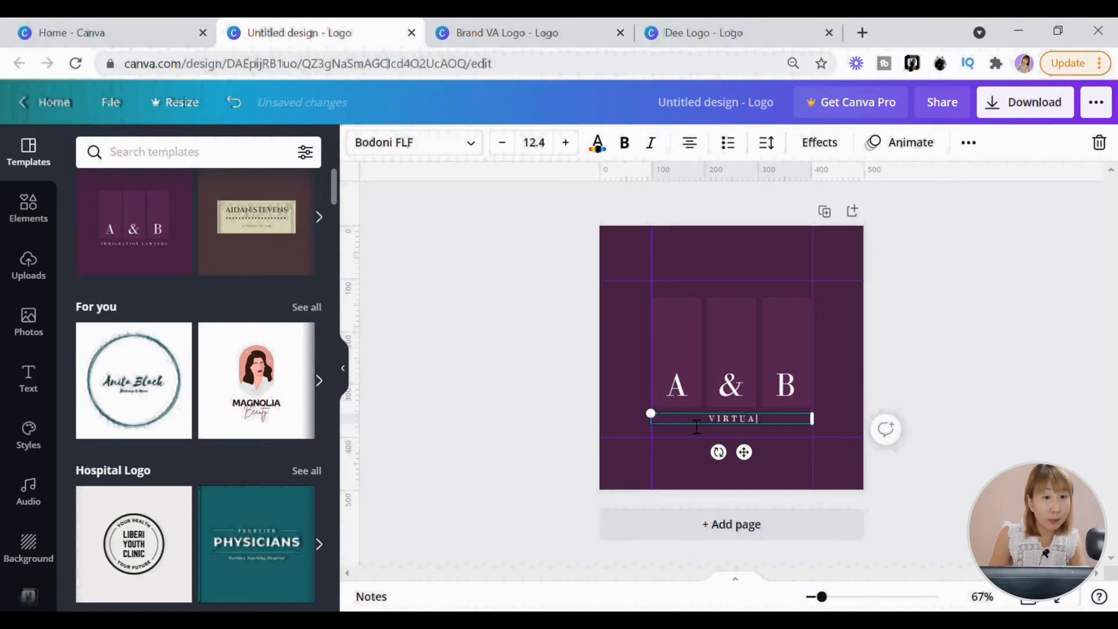
pyautogui.write('L ASSISTANTS')
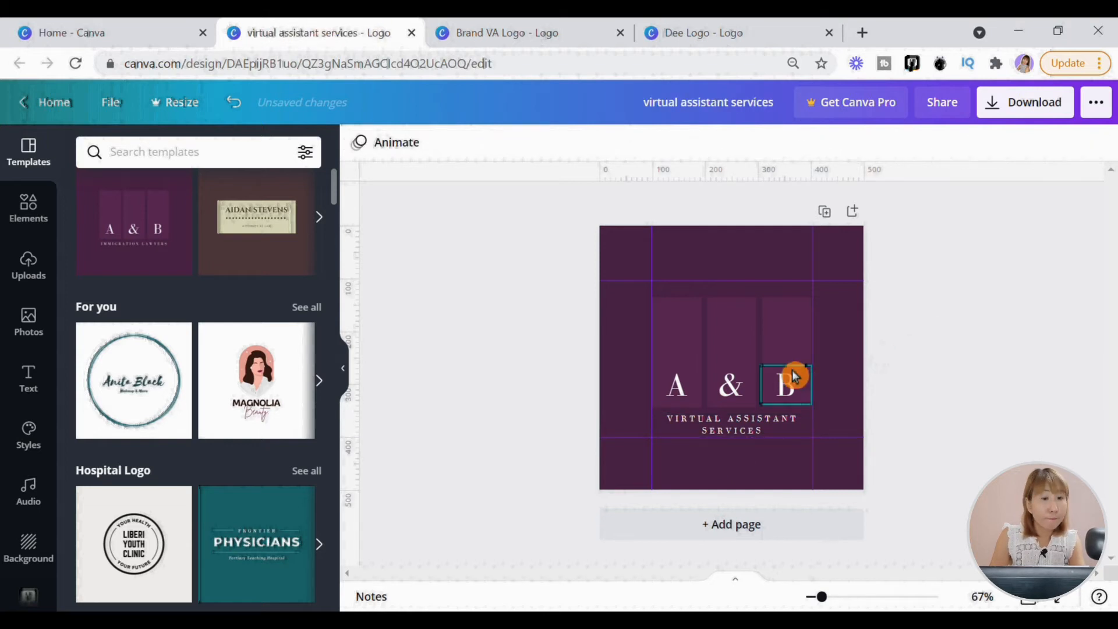
# - Delete the "&" character and the three purple rectangles, keeping the letters A and B
pyautogui.click(734, 339)
pyautogui.press('Delete')
pyautogui.click(744, 387)
pyautogui.press('Delete')
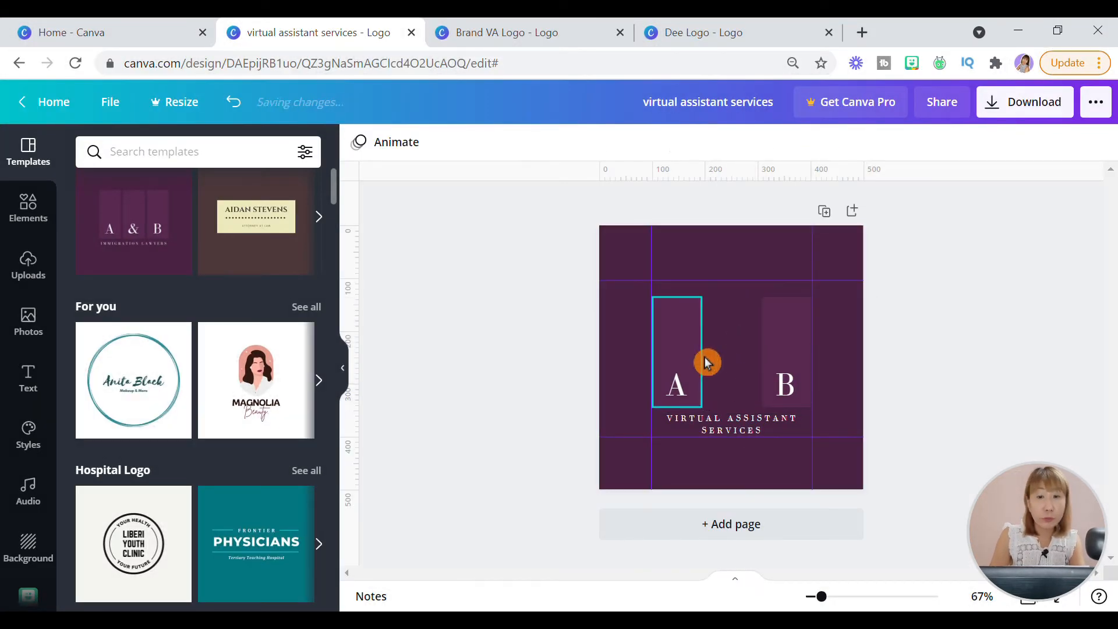
pyautogui.click(703, 360)
pyautogui.press('Delete')
pyautogui.click(784, 343)
pyautogui.press('Delete')
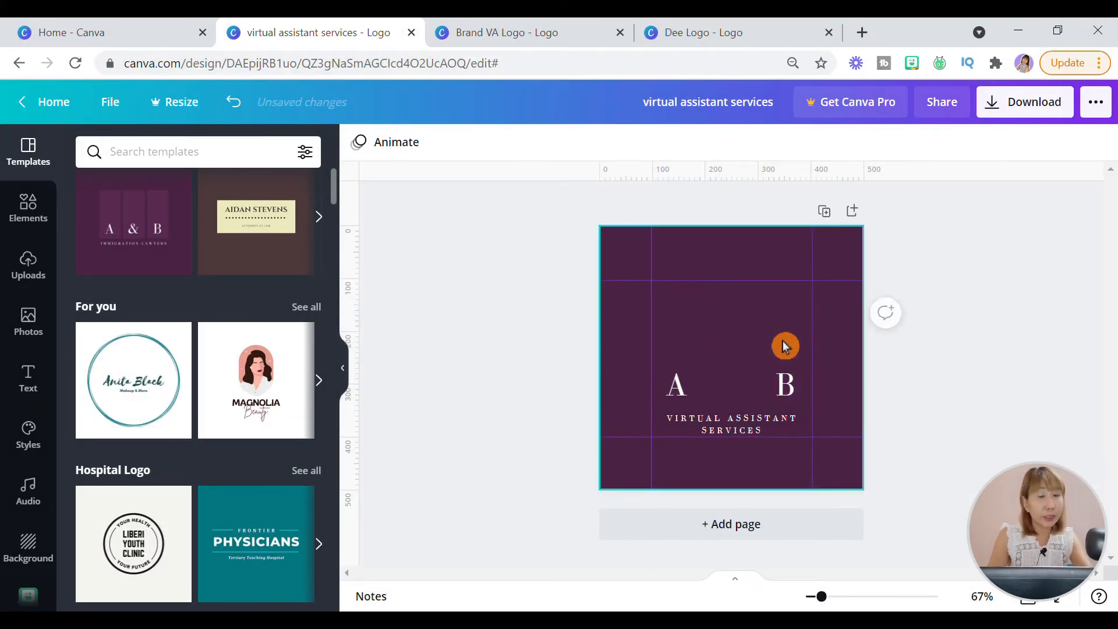
# - Add a square from the Shapes elements and shrink it to about 112 × 112 px
pyautogui.click(30, 224)
pyautogui.click(200, 168)
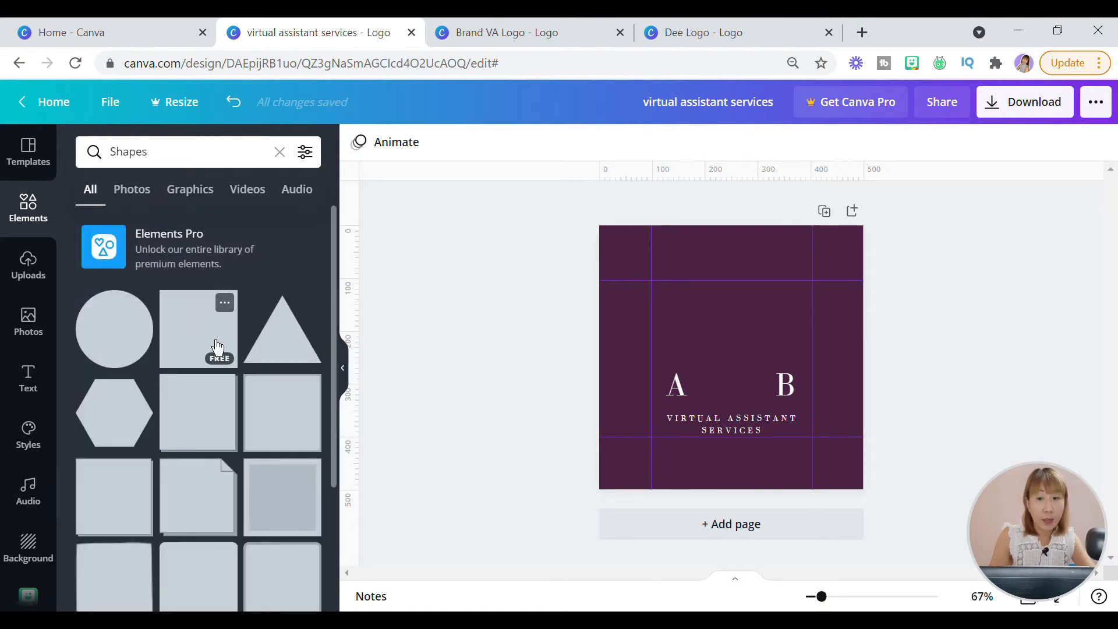
pyautogui.click(217, 349)
pyautogui.moveTo(804, 285); pyautogui.dragTo(718, 364)
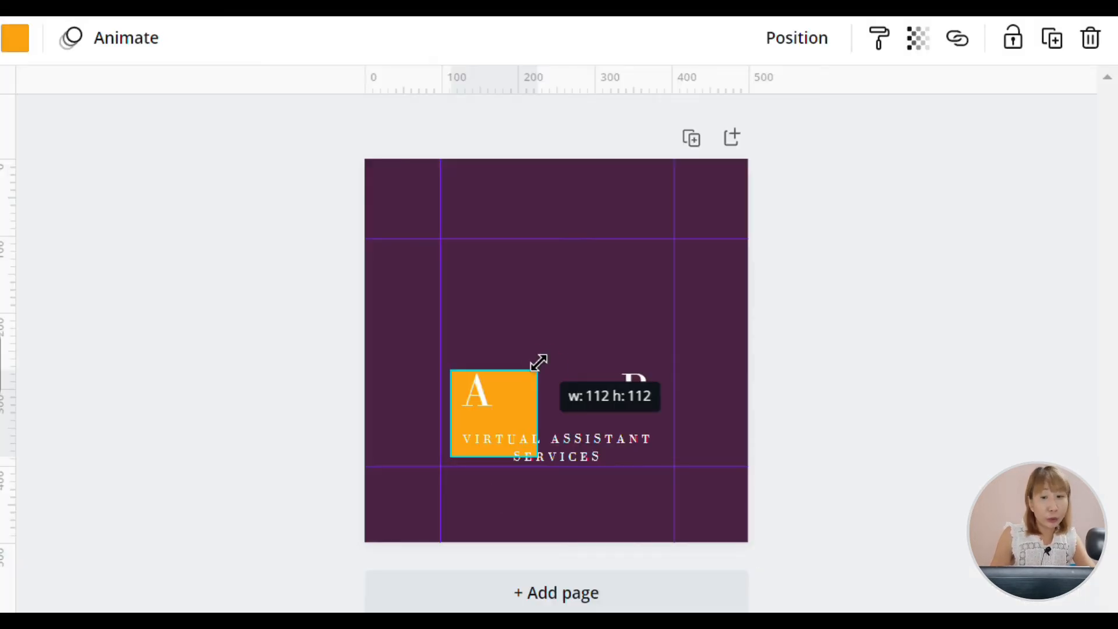
pyautogui.moveTo(538, 362); pyautogui.dragTo(539, 363)
# - Put the orange square behind the letter A and place a copy of it behind the letter B
pyautogui.moveTo(540, 429); pyautogui.dragTo(641, 393)
pyautogui.rightClick(544, 404)
pyautogui.click(649, 300)
pyautogui.rightClick(649, 299)
pyautogui.click(656, 361)
pyautogui.rightClick(641, 393)
pyautogui.click(708, 484)
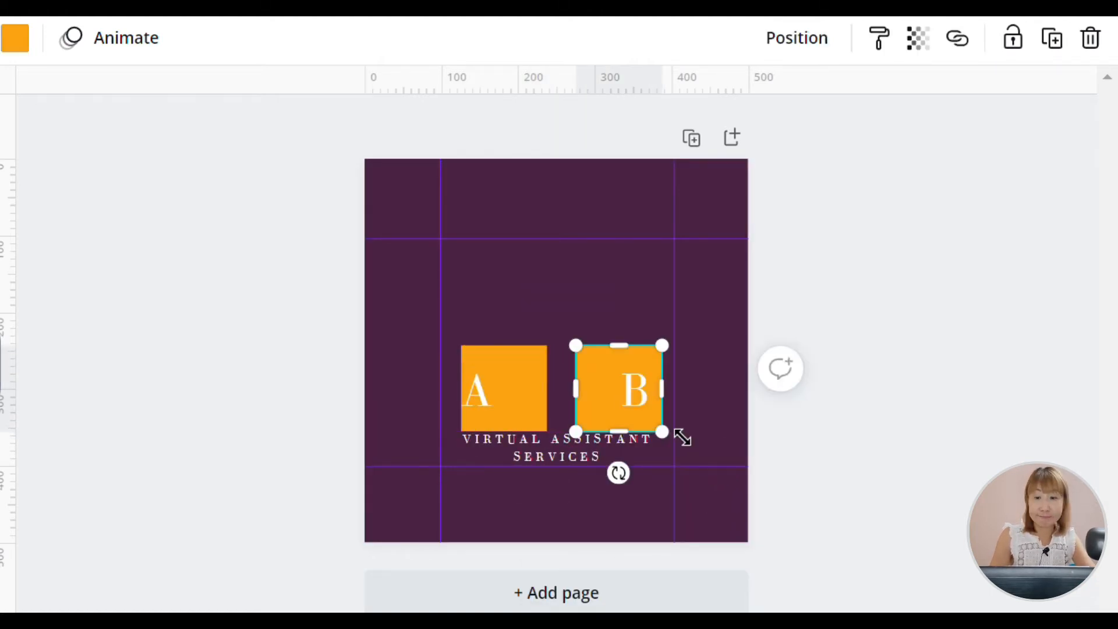
pyautogui.click(648, 416)
# - Center the two letters on their orange squares and change them to "V" and "A"
pyautogui.moveTo(497, 403); pyautogui.dragTo(520, 376)
pyautogui.doubleClick(521, 383)
pyautogui.write('V')
pyautogui.moveTo(657, 410)
pyautogui.mouseDown()
pyautogui.moveTo(672, 434)
pyautogui.moveTo(659, 414)
pyautogui.mouseUp()
pyautogui.doubleClick(639, 404)
pyautogui.write('A')
pyautogui.click(277, 420)
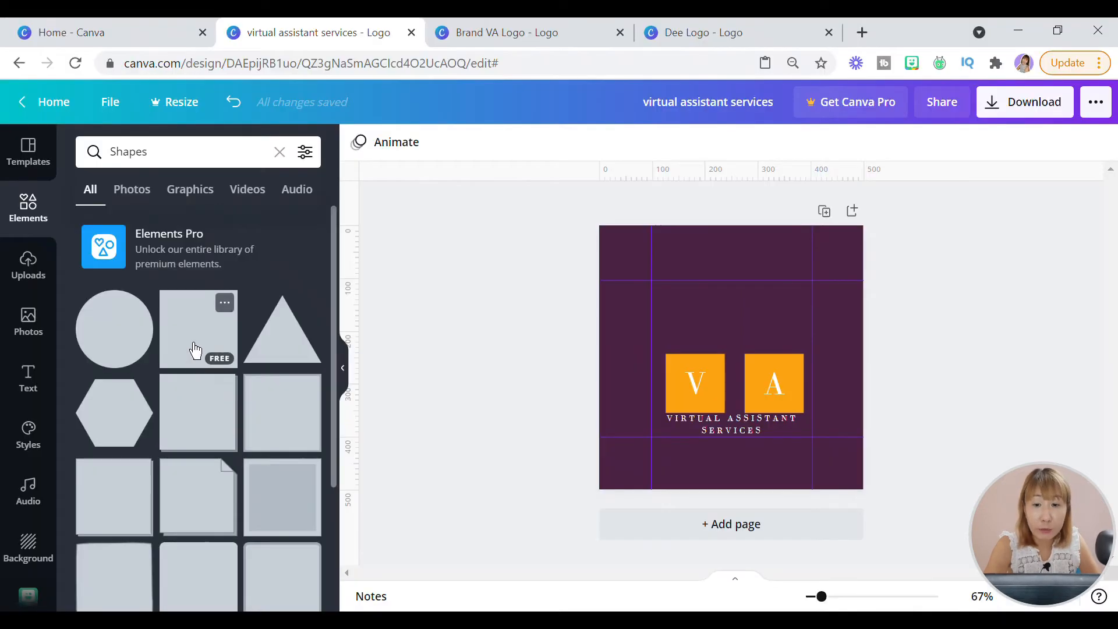
# - Add another square and reshape it into a wide rectangle above the two squares, matching their combined width
pyautogui.click(195, 350)
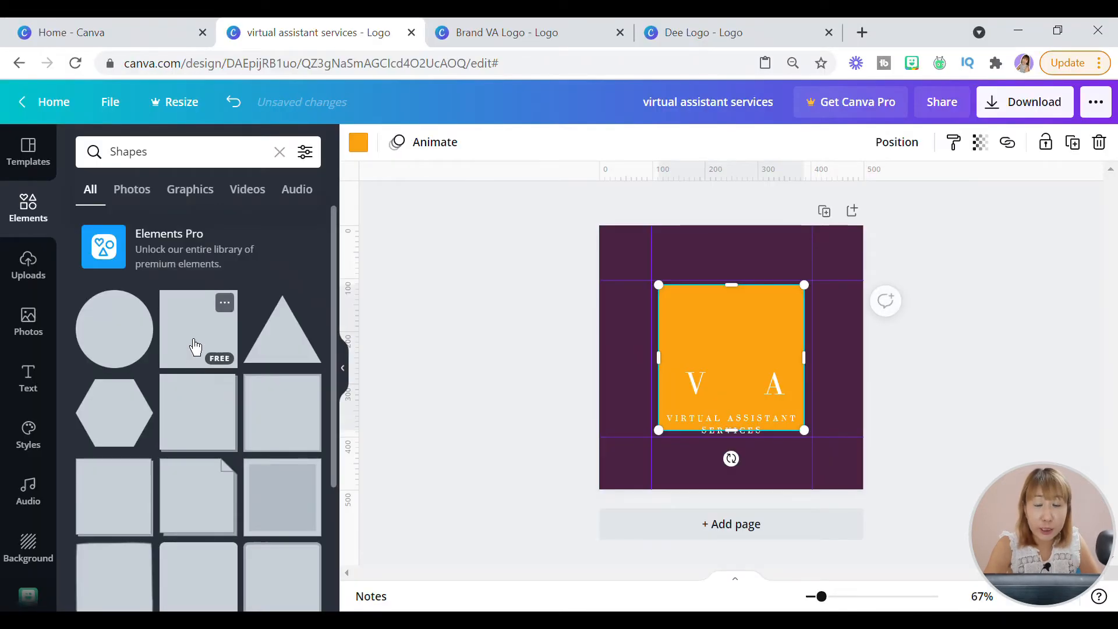
pyautogui.moveTo(744, 433); pyautogui.dragTo(735, 338)
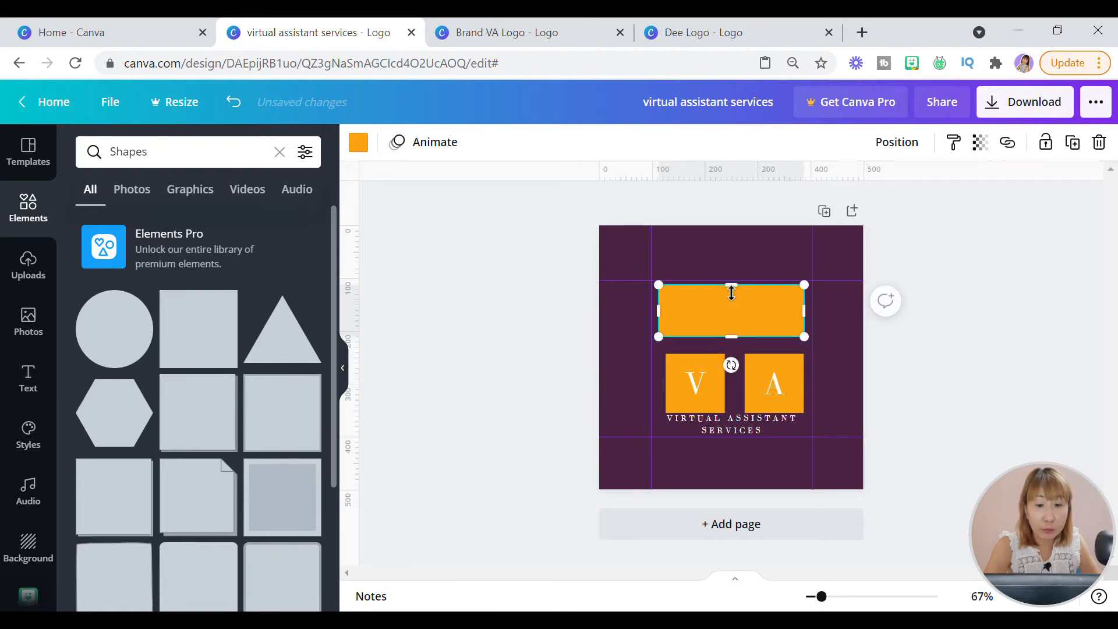
pyautogui.moveTo(740, 293); pyautogui.dragTo(739, 296)
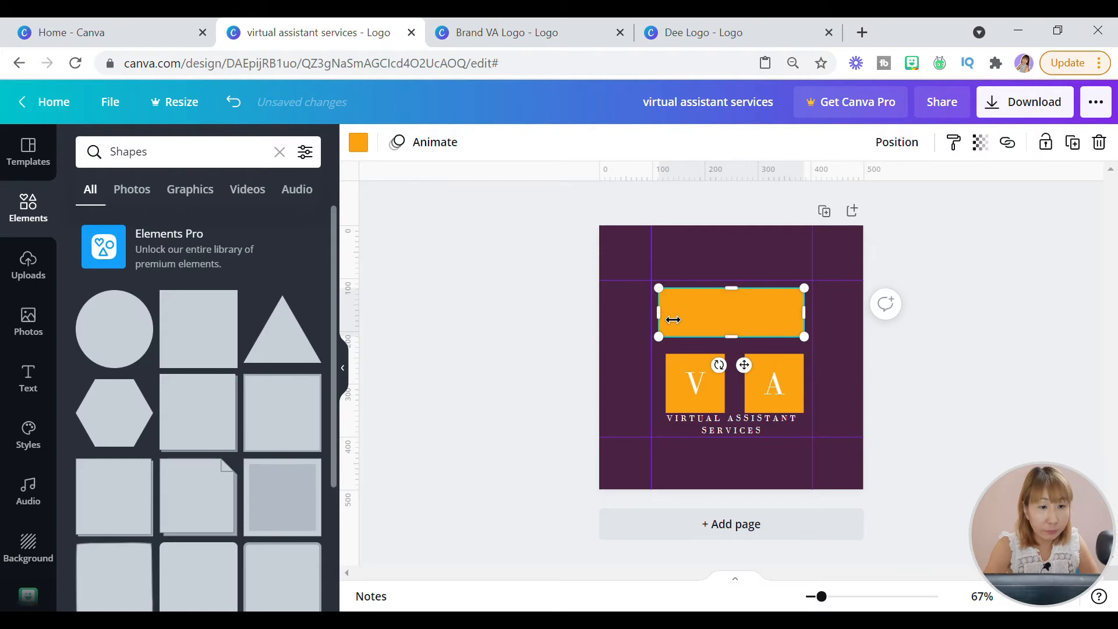
pyautogui.moveTo(672, 320); pyautogui.dragTo(680, 316)
pyautogui.click(740, 334)
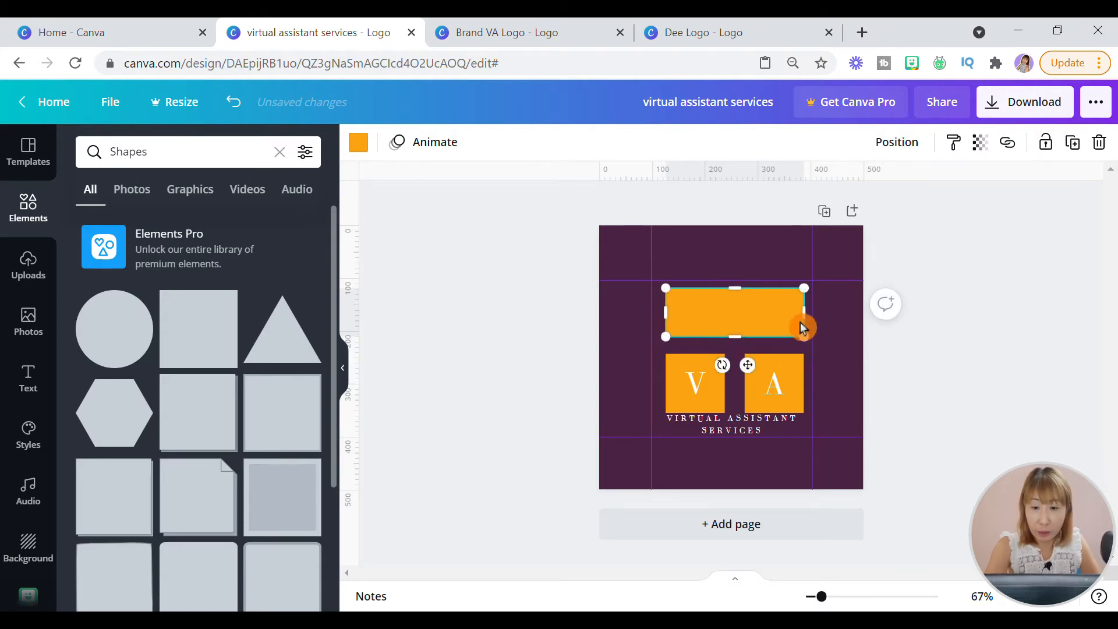
pyautogui.moveTo(752, 322); pyautogui.dragTo(752, 326)
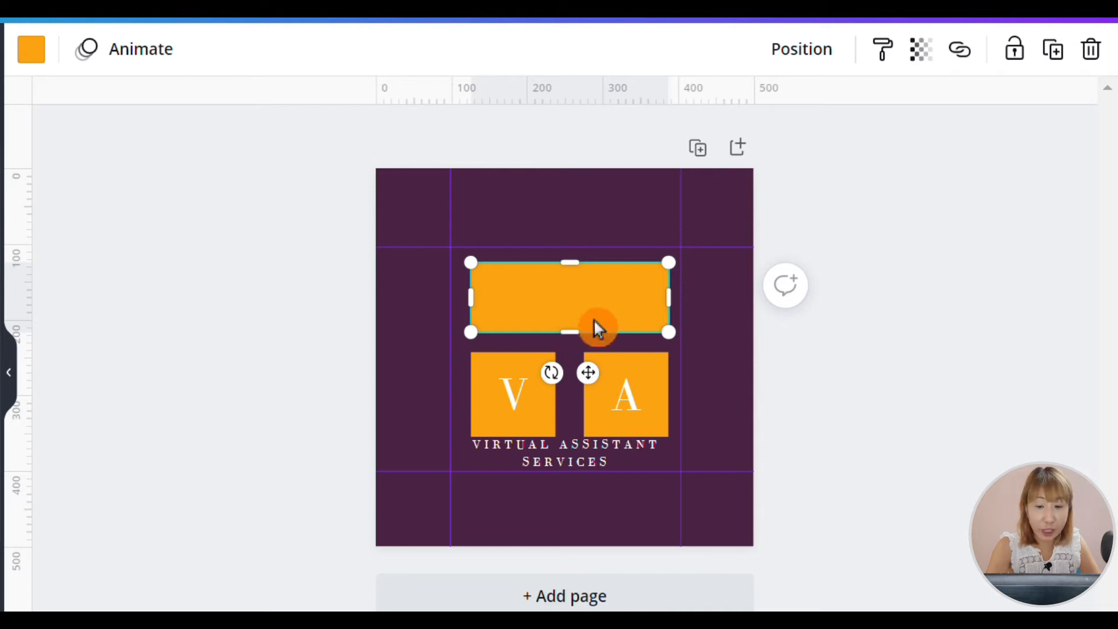
# - Copy the "V" text onto the wide rectangle, change it to "DEE" and widen its box to one line
pyautogui.click(531, 417)
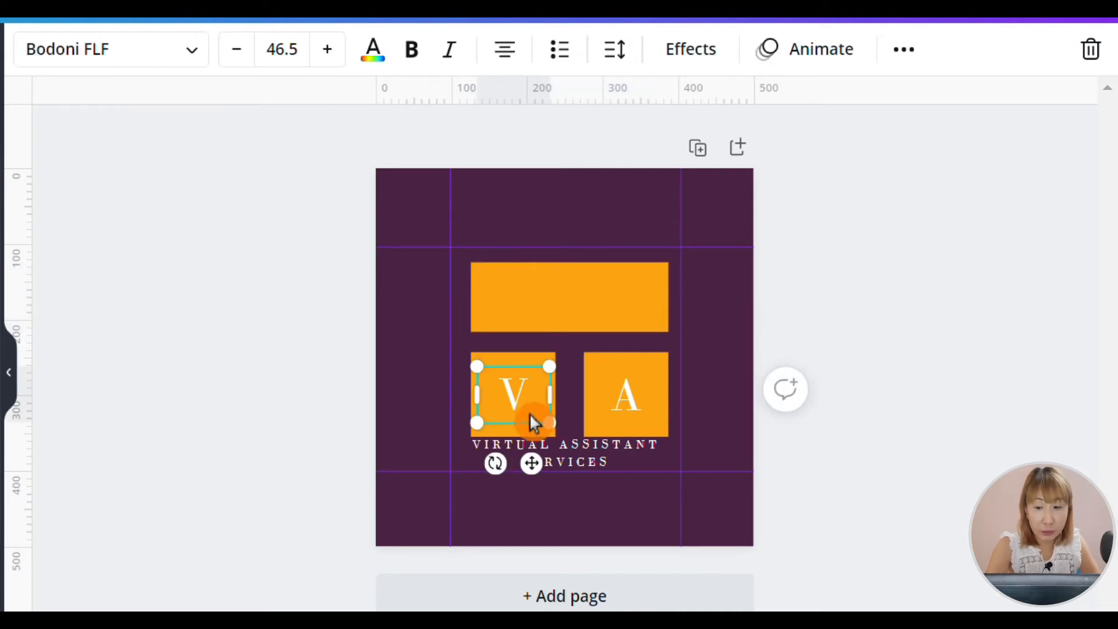
pyautogui.rightClick(532, 423)
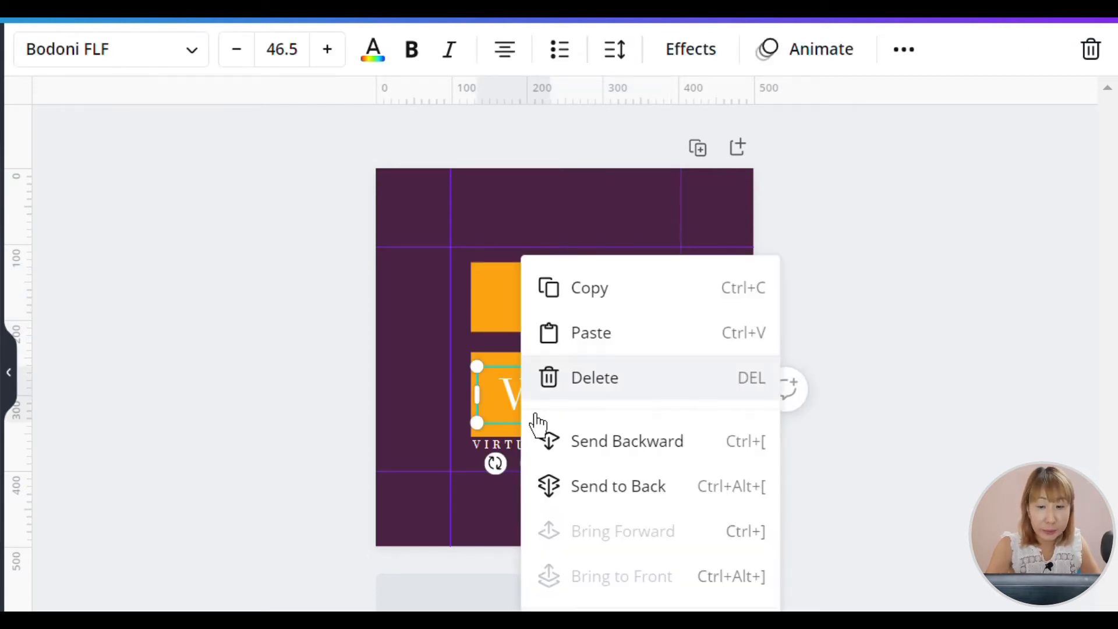
pyautogui.click(587, 312)
pyautogui.rightClick(580, 305)
pyautogui.click(628, 347)
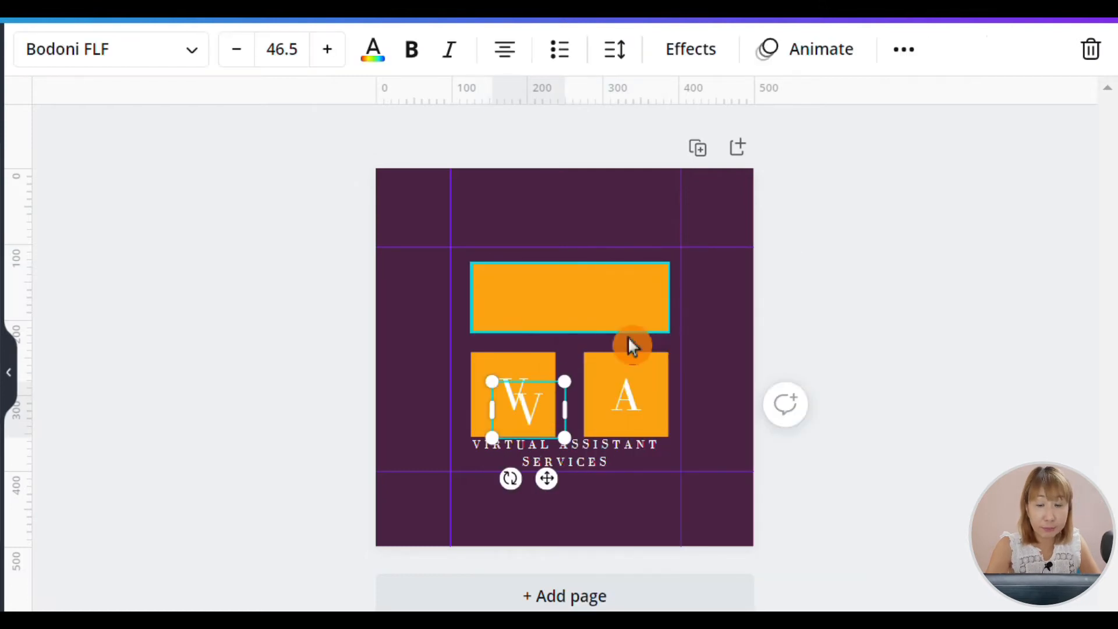
pyautogui.moveTo(547, 479); pyautogui.dragTo(565, 386)
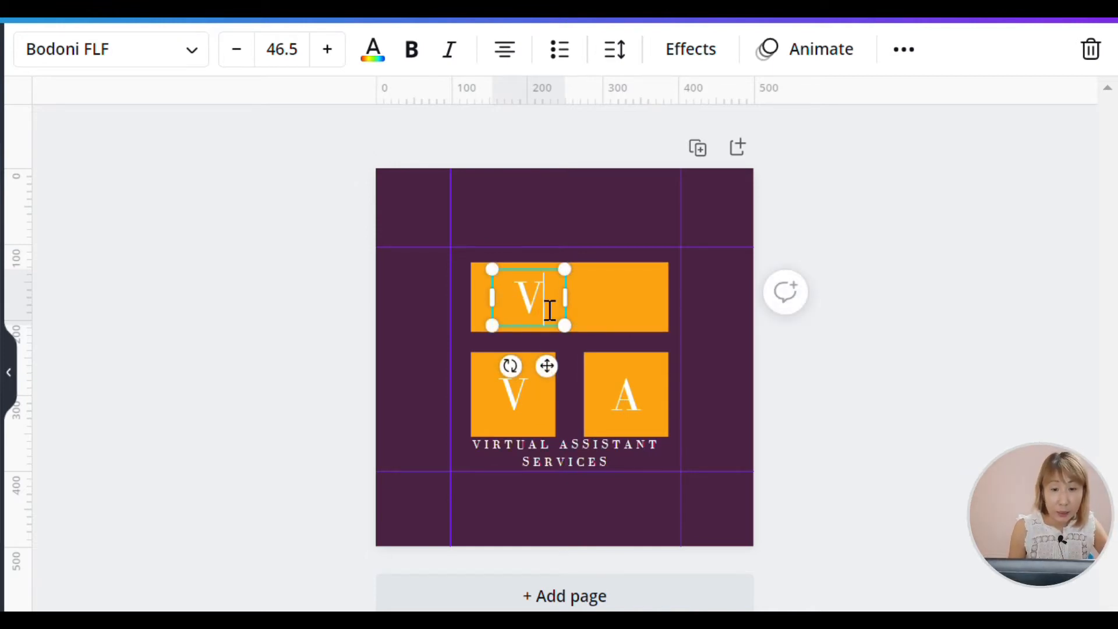
pyautogui.write('EE')
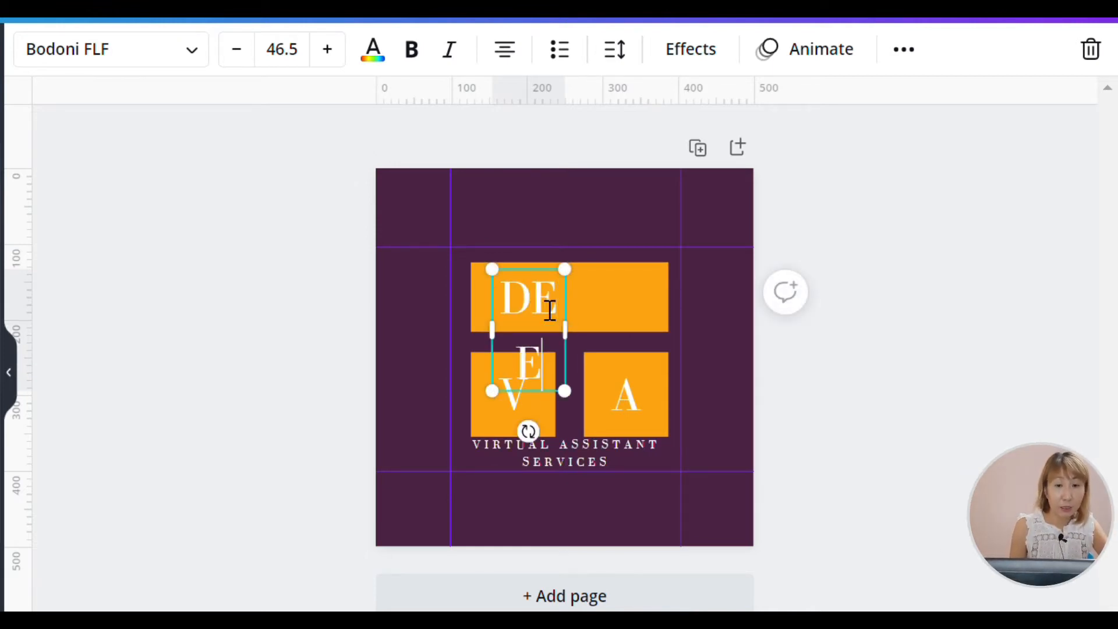
pyautogui.moveTo(597, 355); pyautogui.dragTo(639, 348)
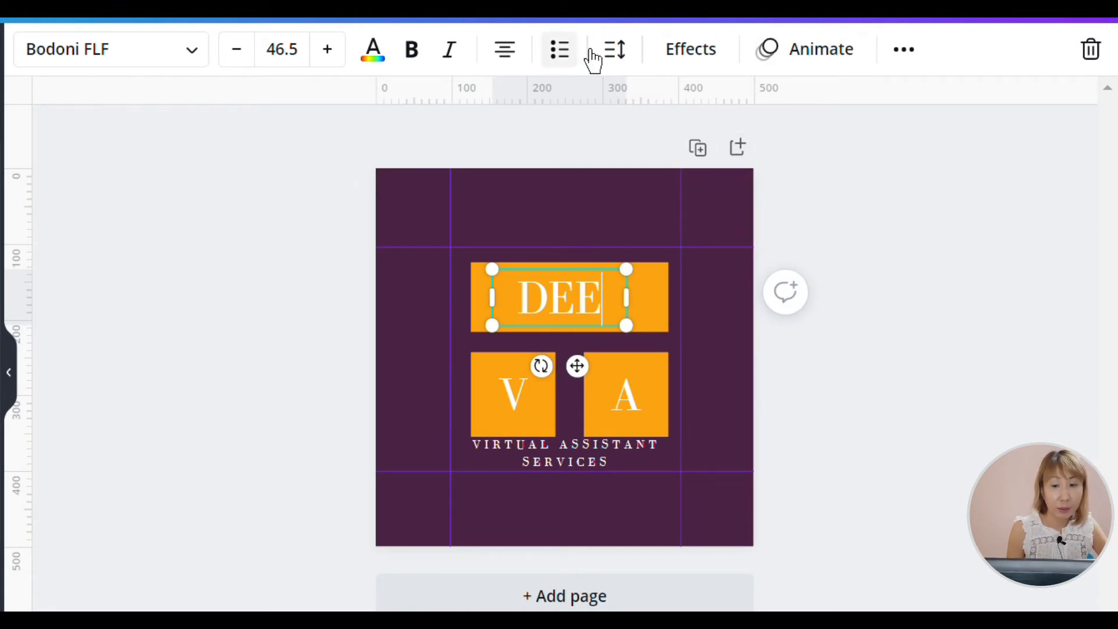
# - Set the letter spacing of the "DEE" text to about 552
pyautogui.click(615, 49)
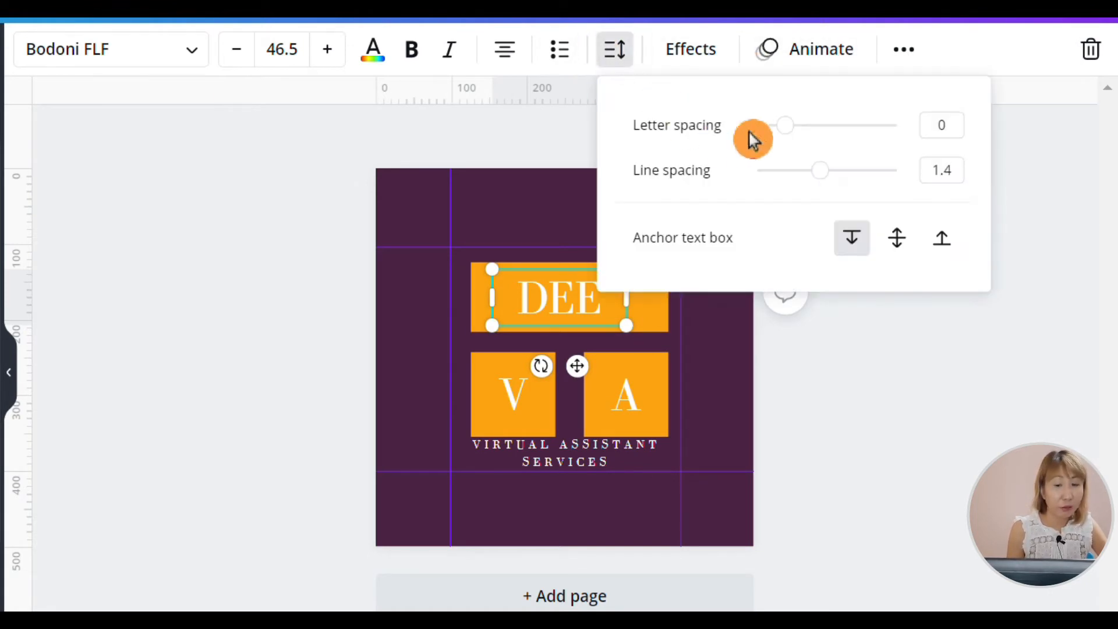
pyautogui.click(799, 133)
pyautogui.moveTo(801, 136); pyautogui.dragTo(878, 138)
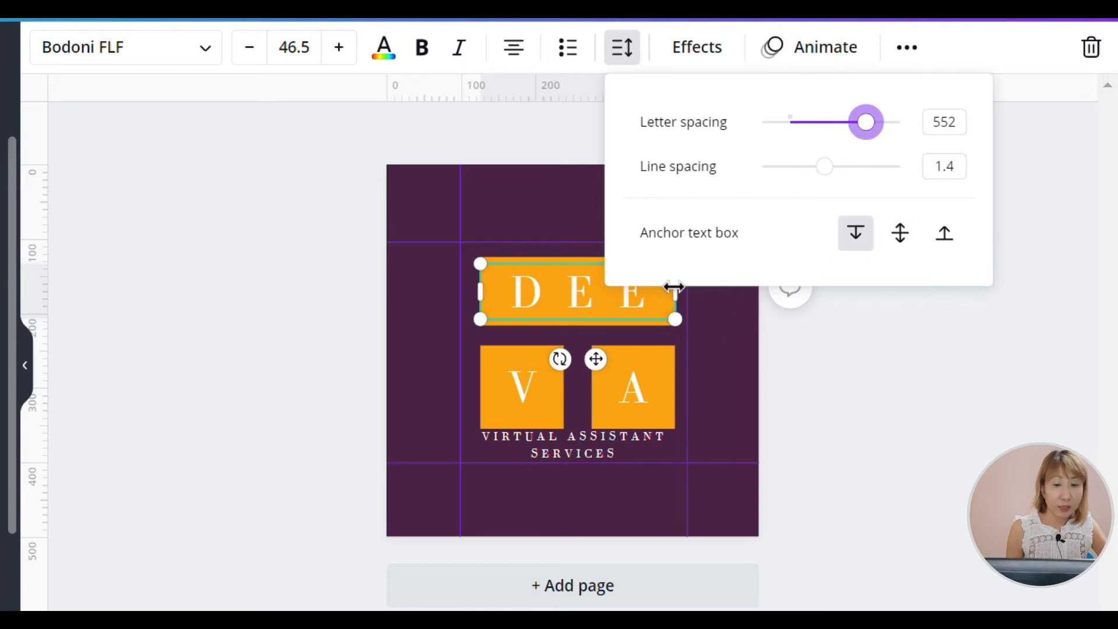
# - Increase the font size of the "DEE" text to 53.5
pyautogui.click(353, 60)
pyautogui.click(353, 61)
pyautogui.click(353, 61)
pyautogui.click(353, 61)
pyautogui.click(353, 61)
pyautogui.click(354, 61)
pyautogui.click(354, 61)
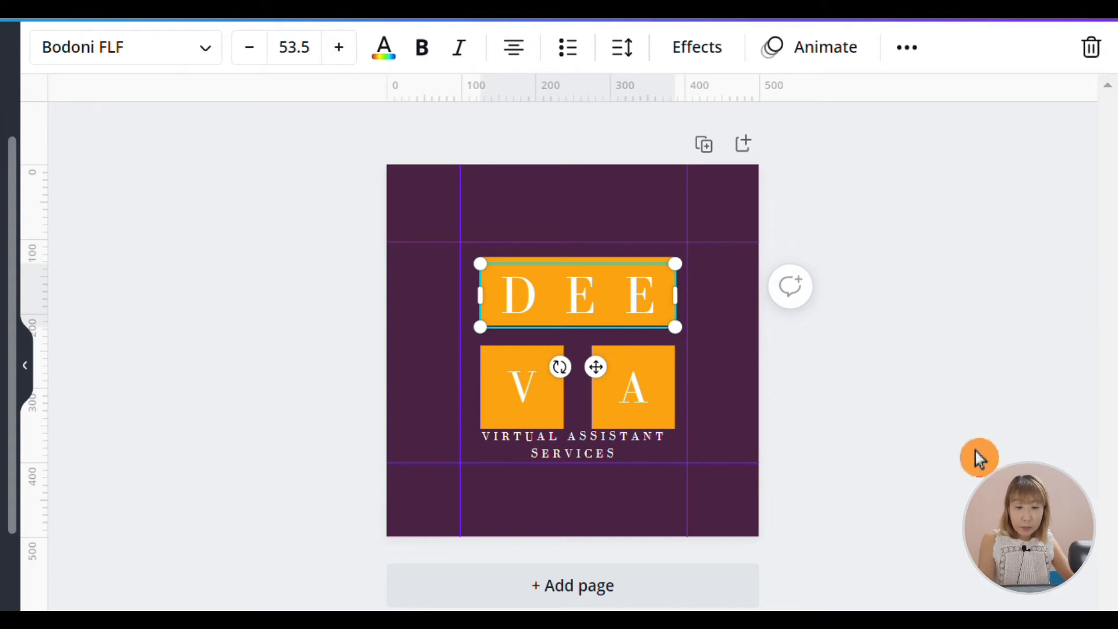
pyautogui.click(897, 431)
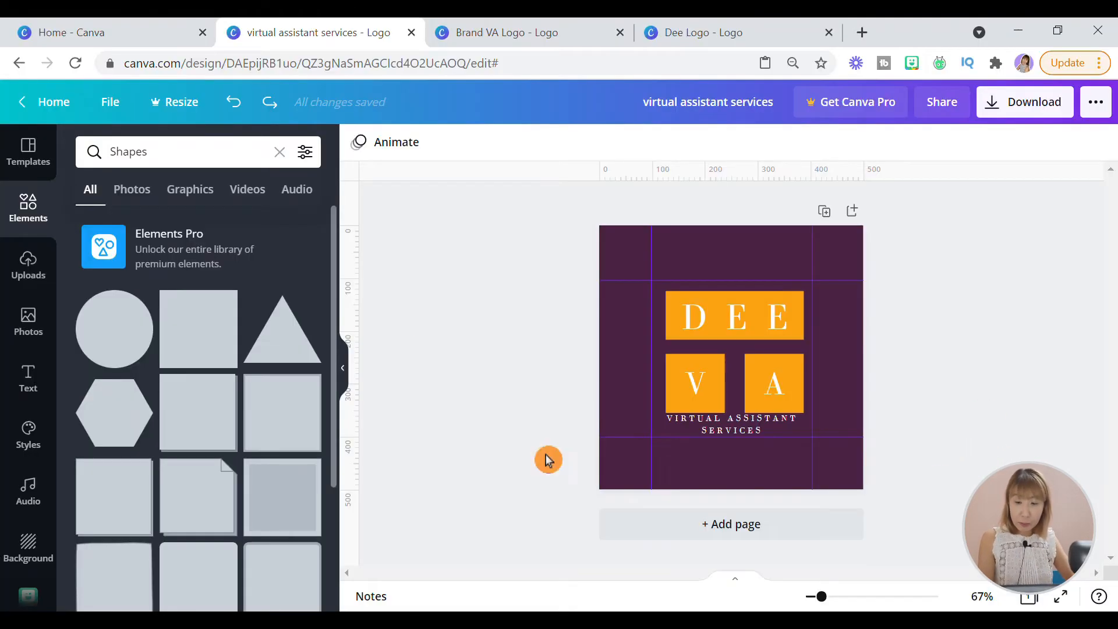
# - Widen the squares behind V and A toward each other to narrow the gap between them
pyautogui.click(802, 366)
pyautogui.moveTo(755, 397); pyautogui.dragTo(742, 394)
pyautogui.click(735, 390)
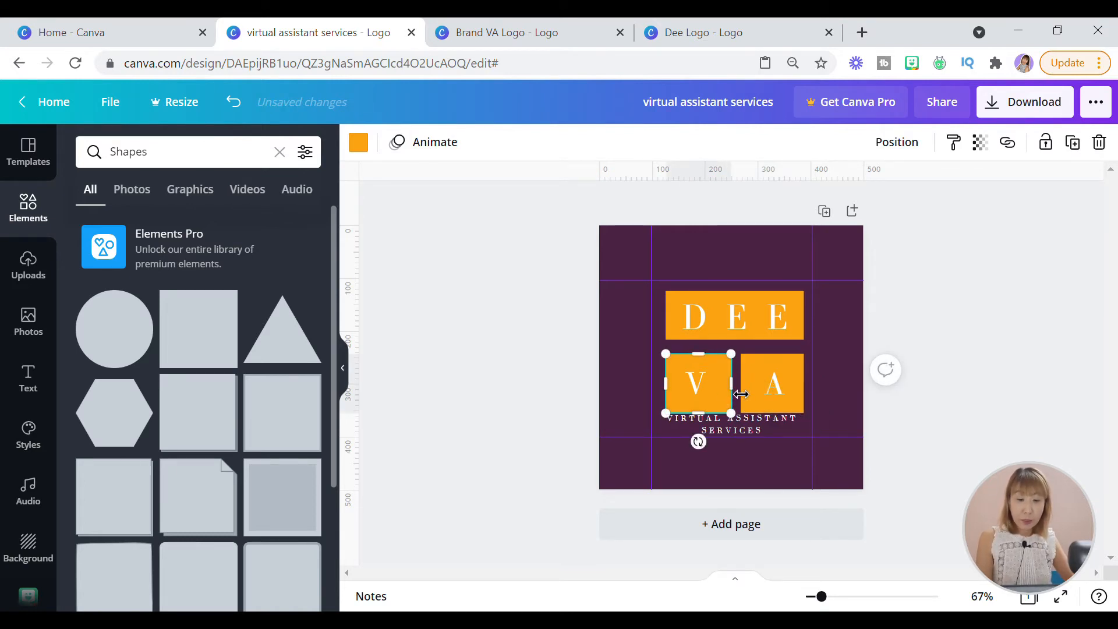
# - Move the V and A background squares slightly up, closer to the DEE rectangle and level with each other
pyautogui.press('Up')
pyautogui.press('Up')
pyautogui.press('Up')
pyautogui.press('Up')
pyautogui.press('Up')
pyautogui.press('Up')
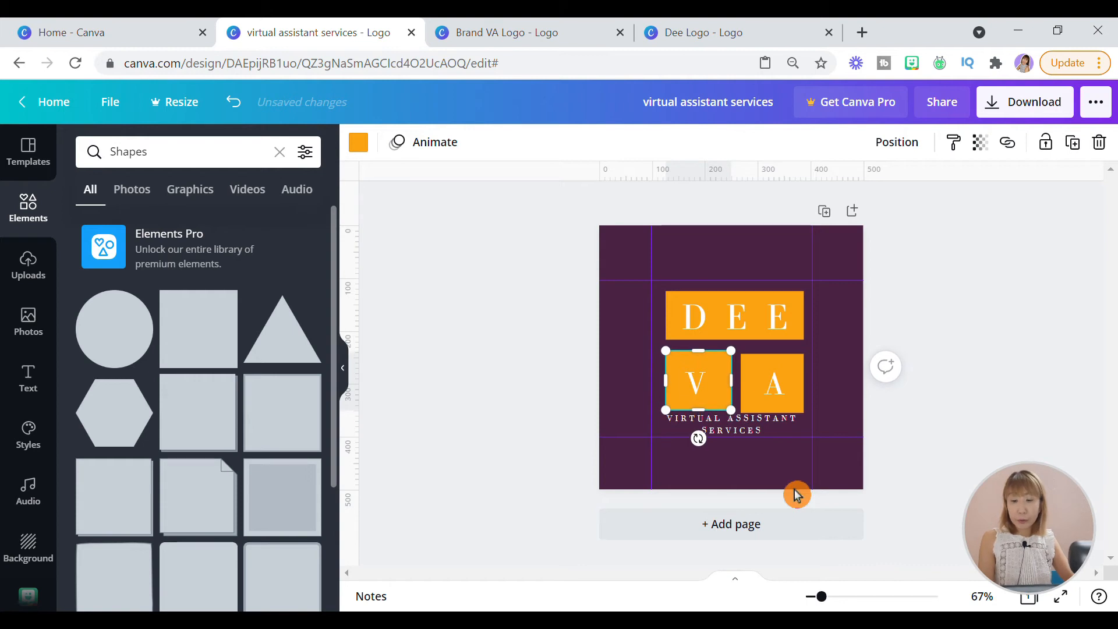
pyautogui.click(790, 369)
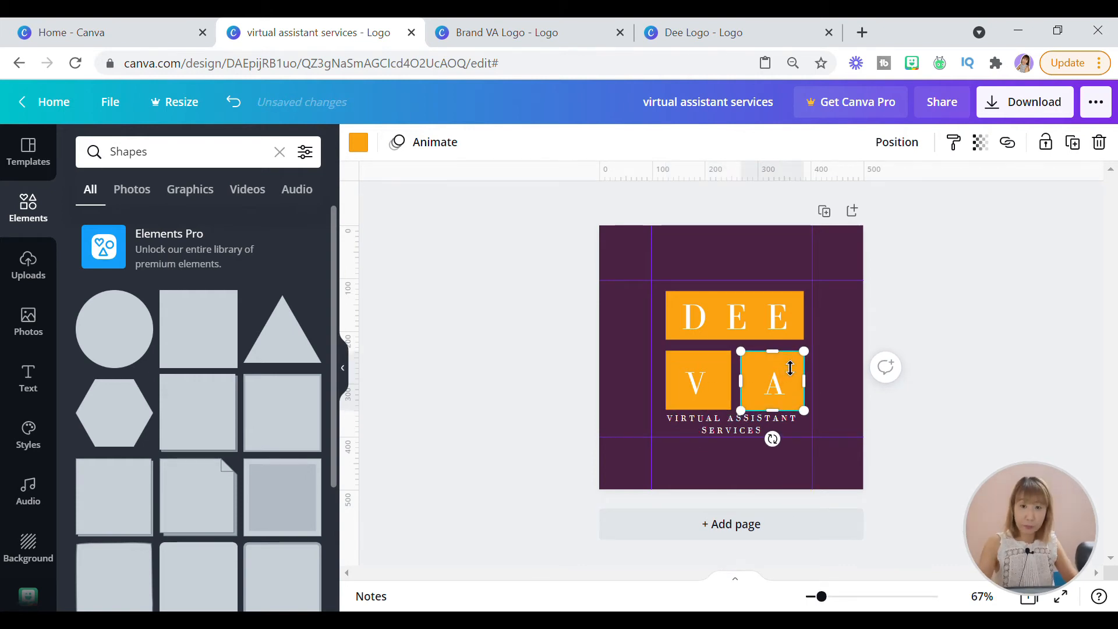
pyautogui.click(986, 376)
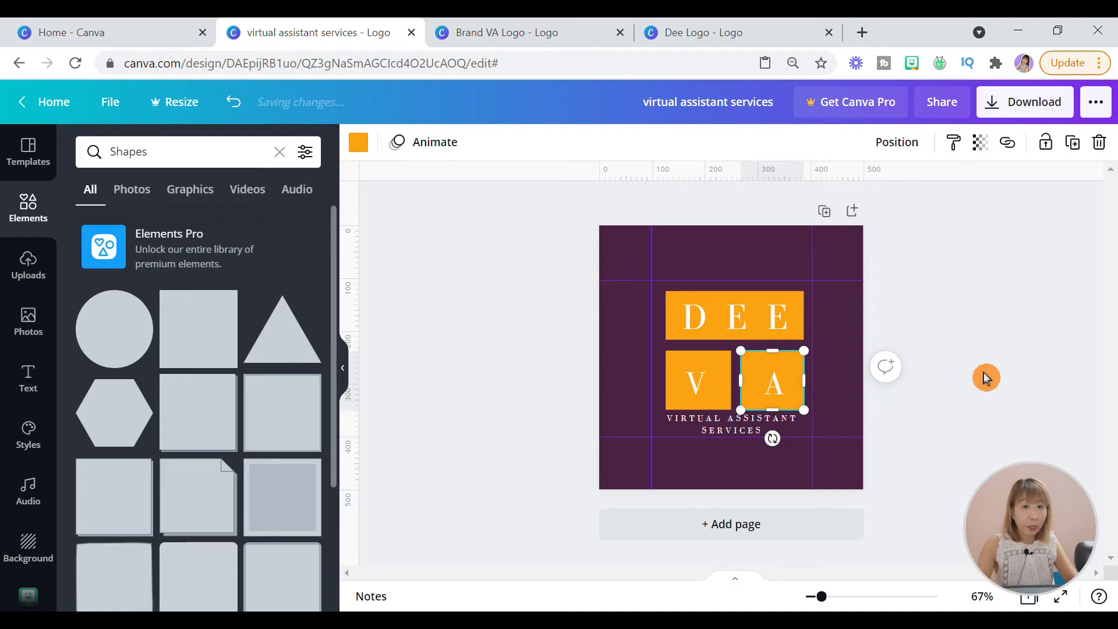
pyautogui.click(781, 308)
pyautogui.click(772, 302)
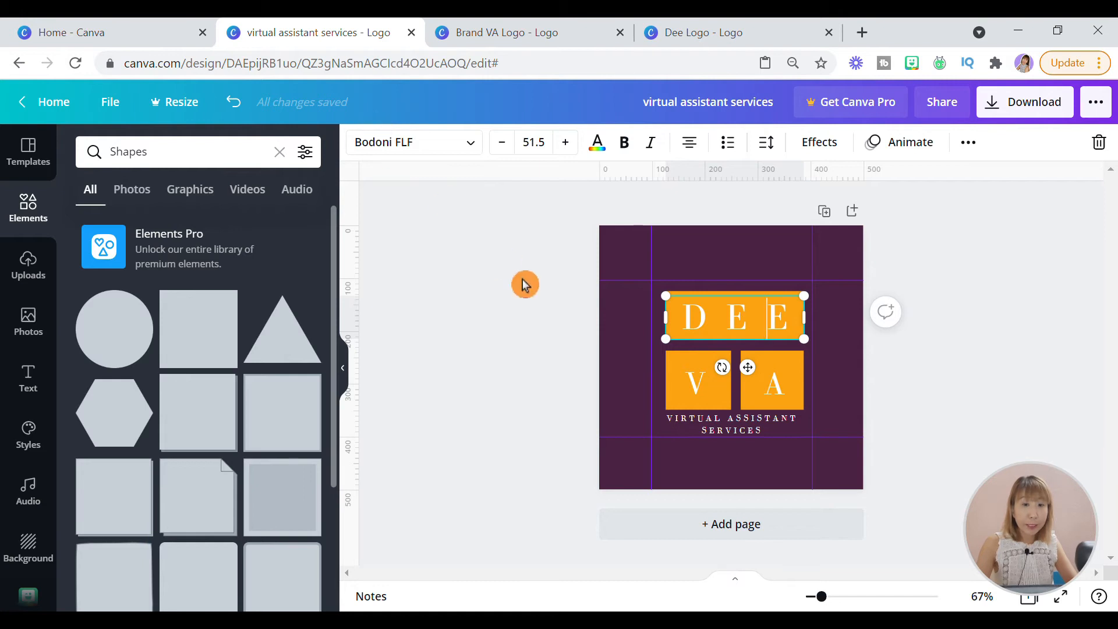
pyautogui.click(572, 472)
# - Recolor the background squares behind V and A with the purple 592a51
pyautogui.click(727, 364)
pyautogui.click(358, 142)
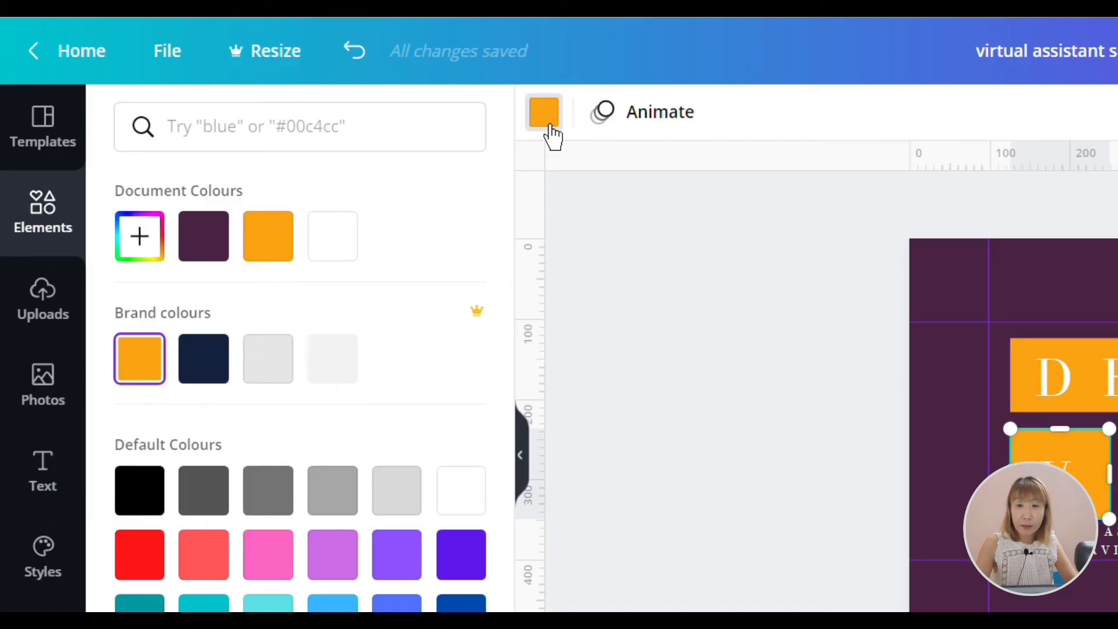
pyautogui.click(222, 252)
pyautogui.click(373, 147)
pyautogui.write('592a51')
pyautogui.click(156, 238)
pyautogui.click(773, 380)
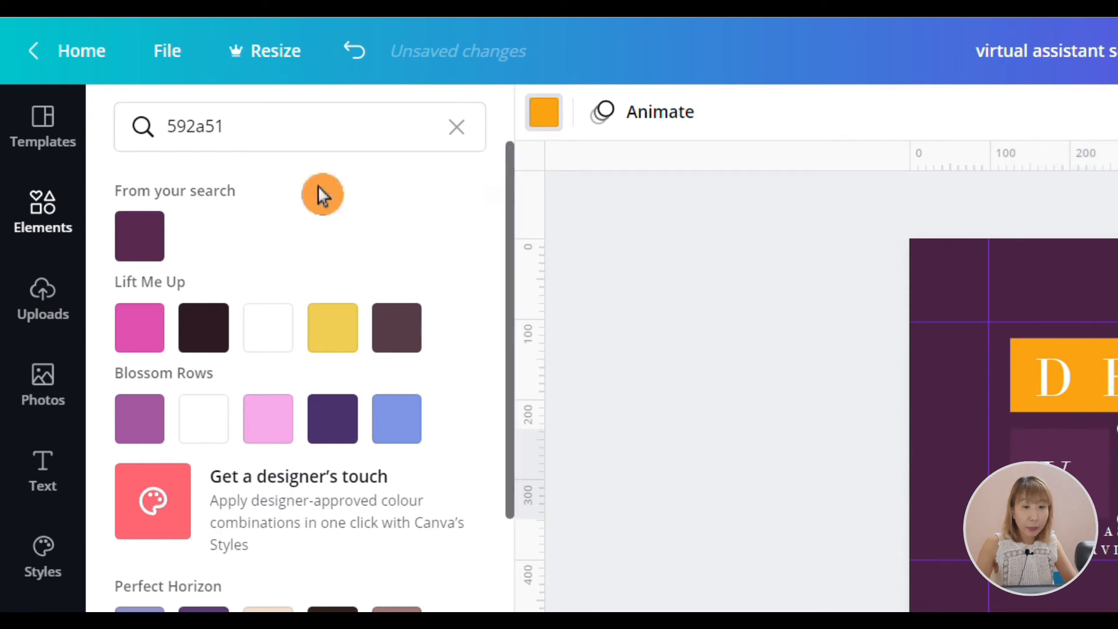
pyautogui.click(140, 236)
pyautogui.click(574, 364)
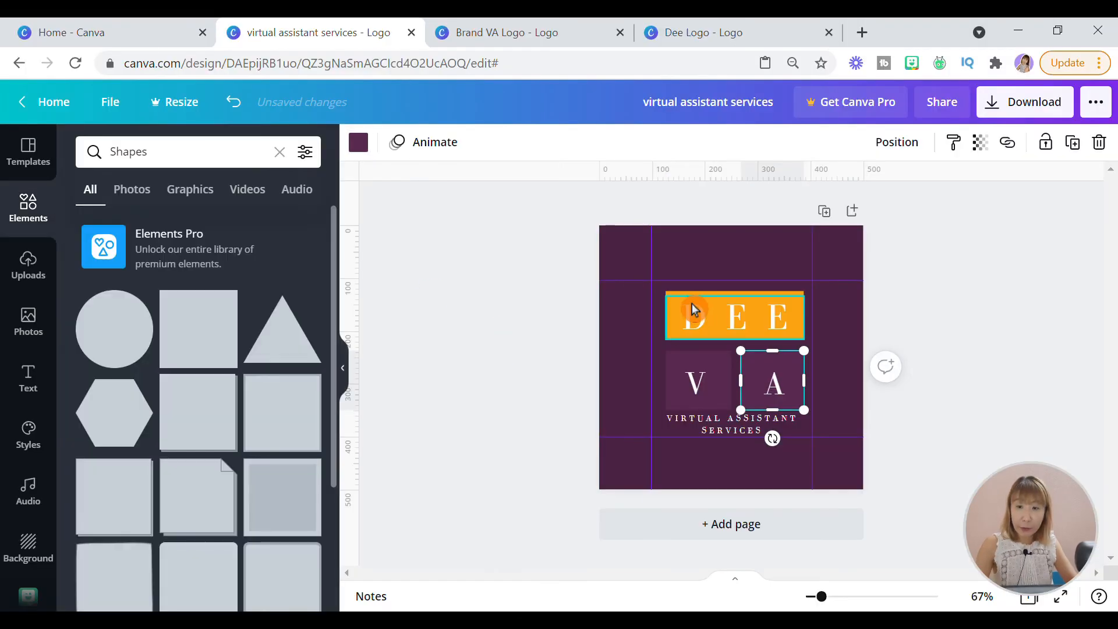
# - Change the "DEE" text color to the dark purple of the logo background
pyautogui.click(703, 333)
pyautogui.click(597, 142)
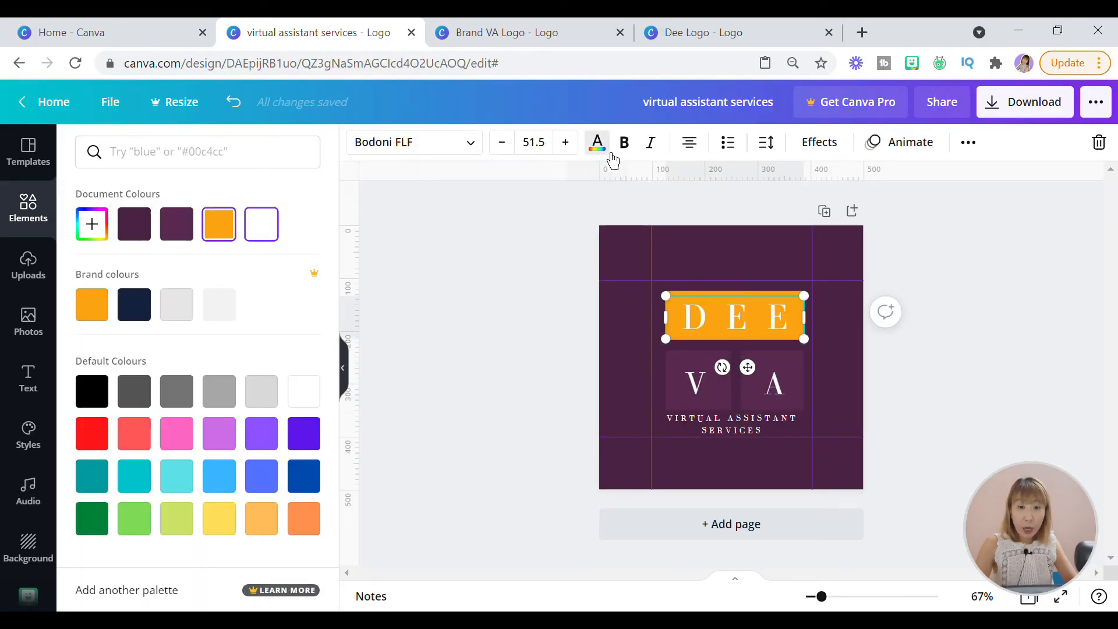
pyautogui.click(134, 224)
pyautogui.click(856, 362)
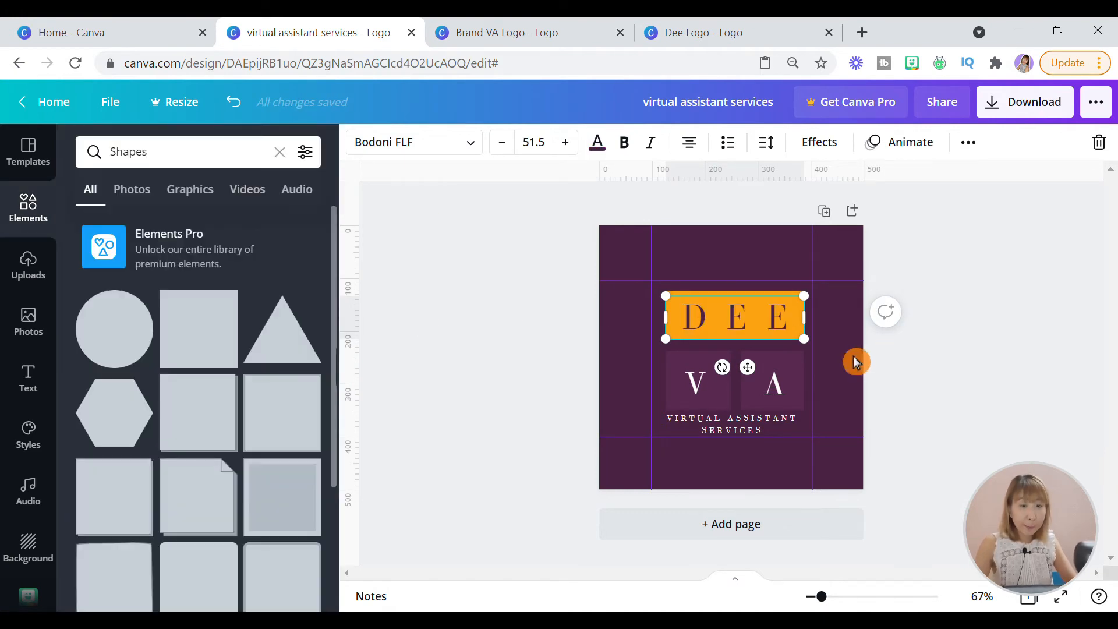
# - Recolor the gold rectangle behind the DEE text, moving the text aside to reach the rectangle
pyautogui.click(715, 333)
pyautogui.moveTo(748, 367); pyautogui.dragTo(743, 392)
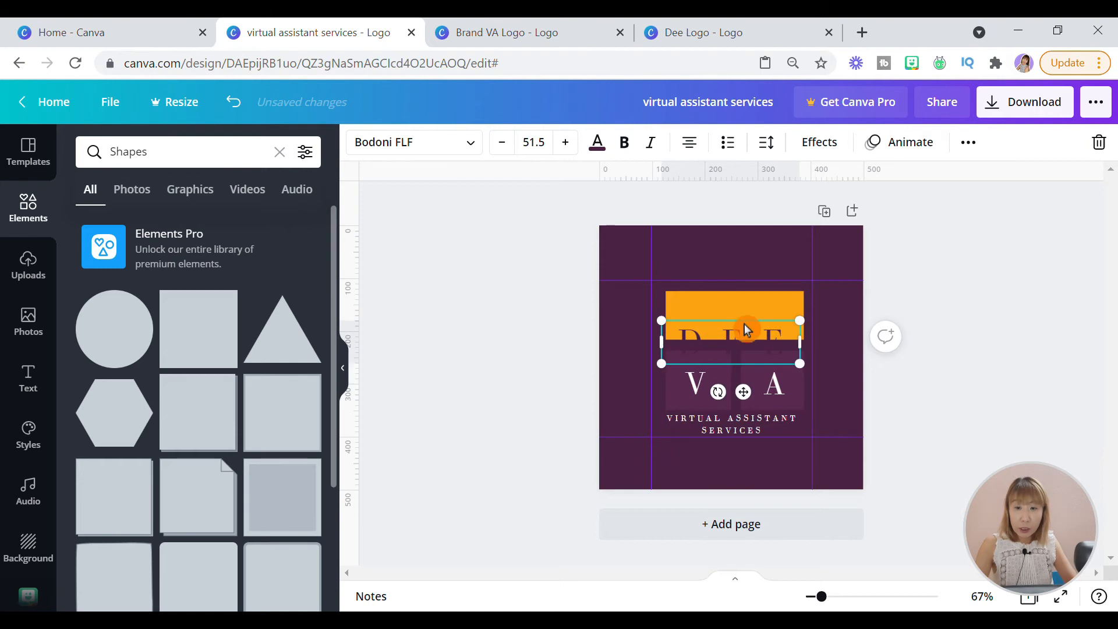
pyautogui.click(742, 317)
pyautogui.click(367, 151)
pyautogui.scroll(-5, 227, 378)
pyautogui.scroll(5, 271, 202)
pyautogui.doubleClick(89, 152)
pyautogui.press('BackSpace')
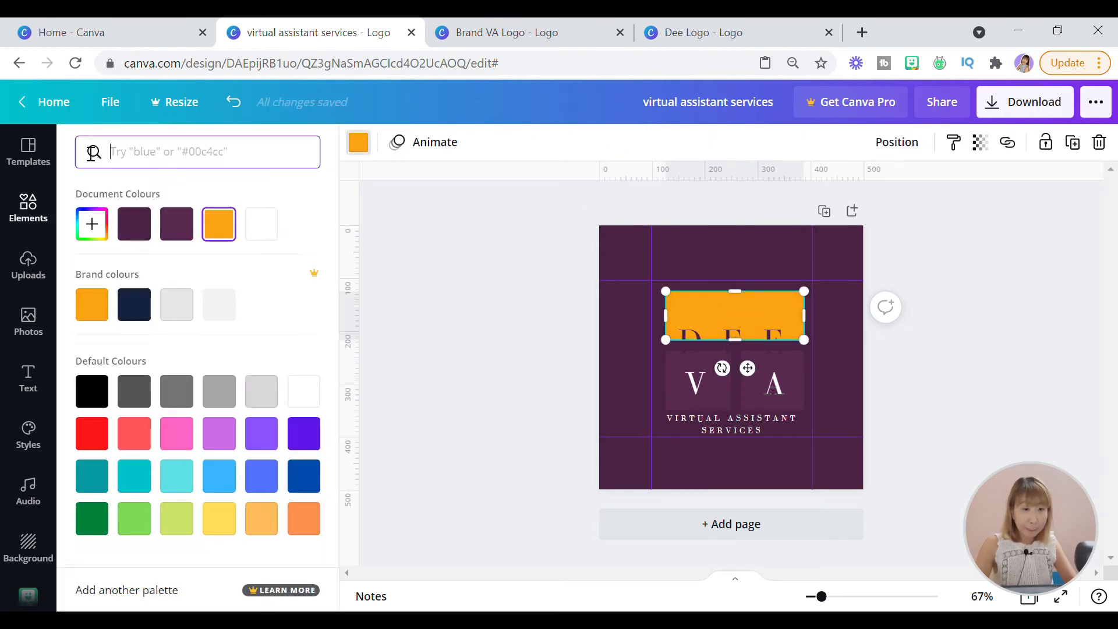
pyautogui.click(190, 317)
pyautogui.moveTo(794, 362); pyautogui.dragTo(794, 345)
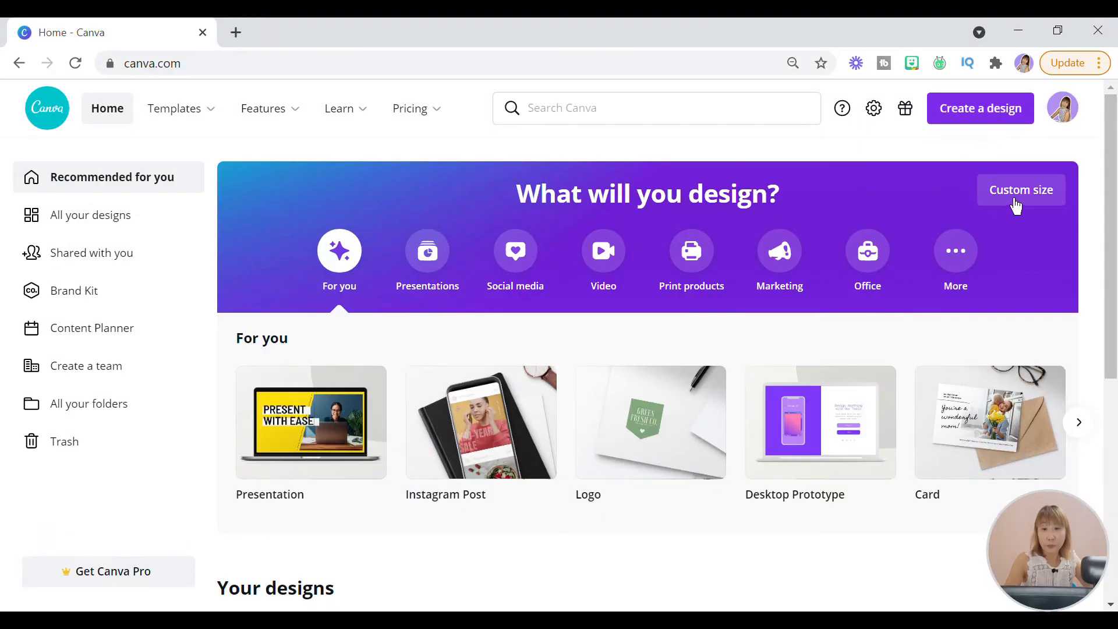
# - Create a new custom-size design of 500 x 500 px
pyautogui.click(1017, 205)
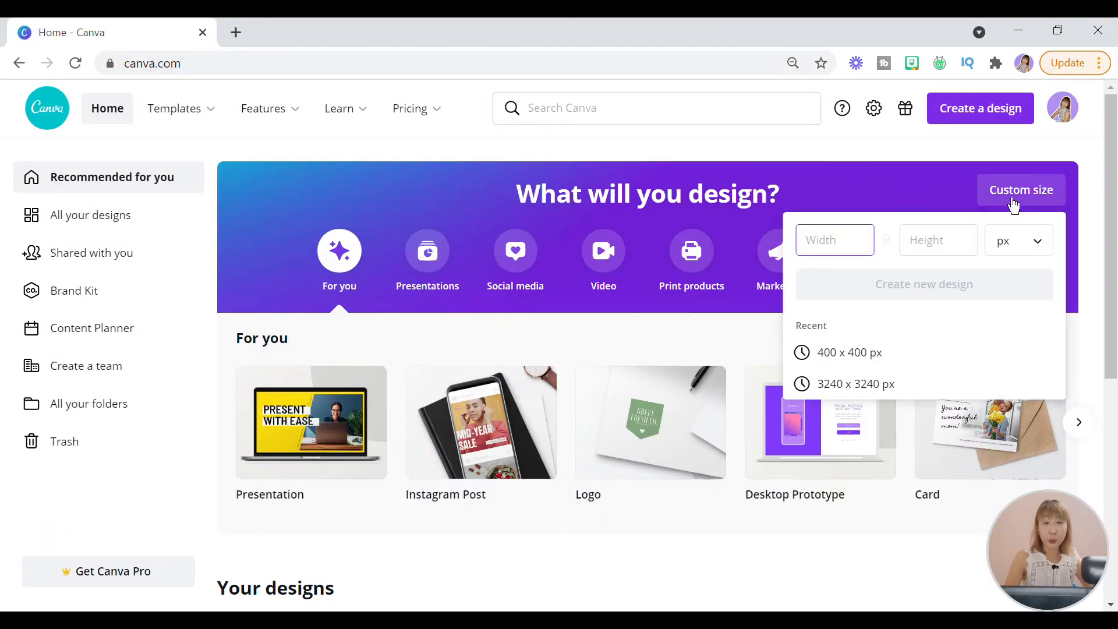
pyautogui.click(965, 245)
pyautogui.write('500')
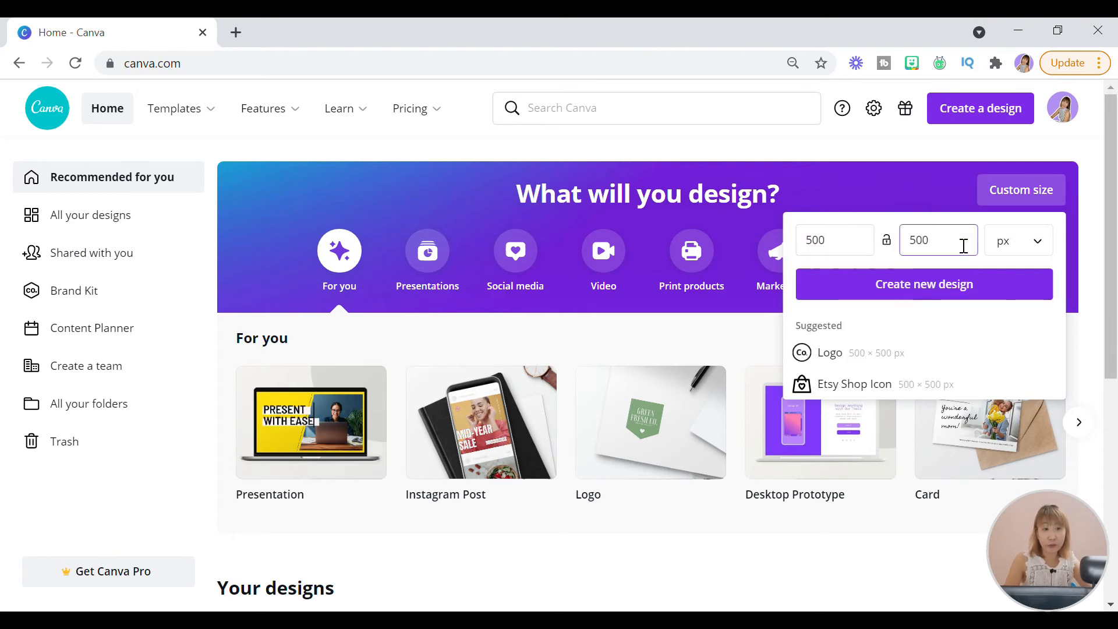
pyautogui.click(967, 296)
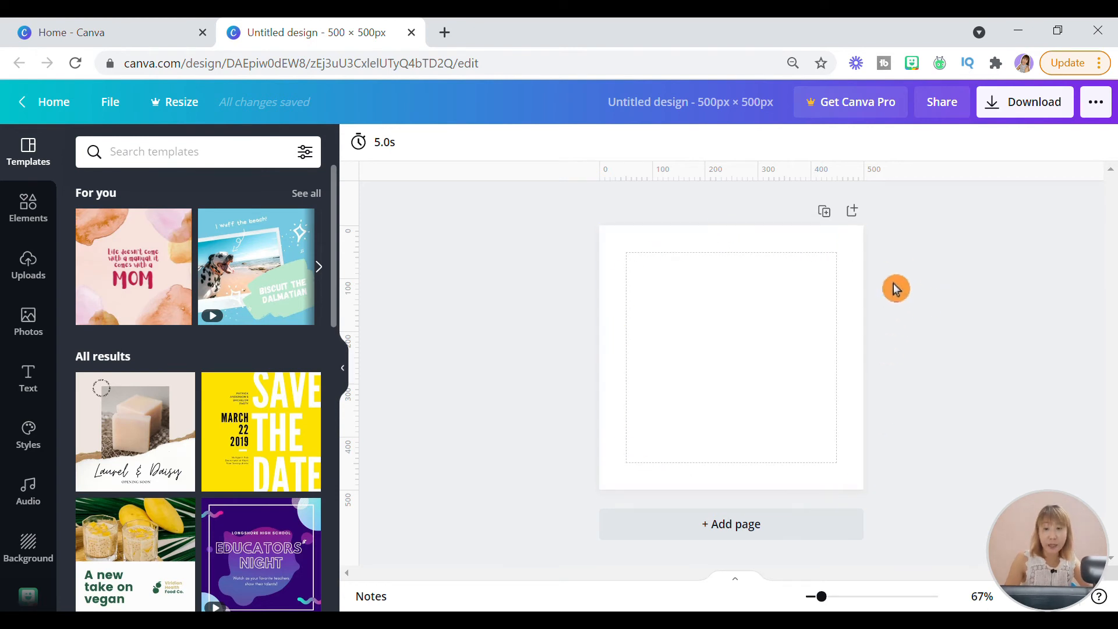
# - Find the basic shapes among the elements and add a plain square to the blank canvas
pyautogui.click(28, 207)
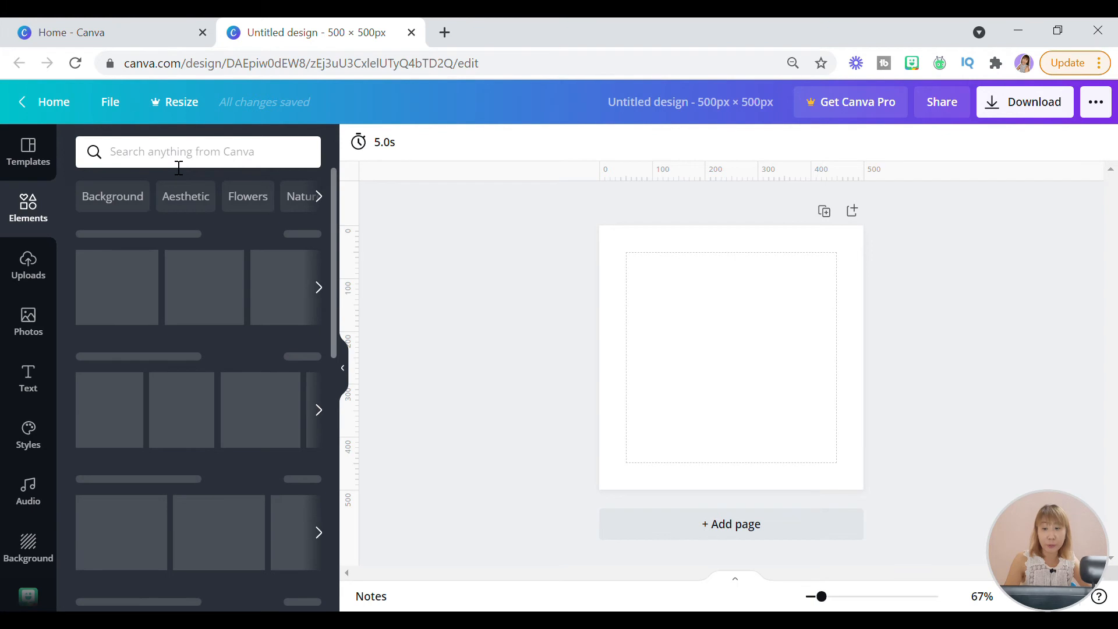
pyautogui.click(179, 166)
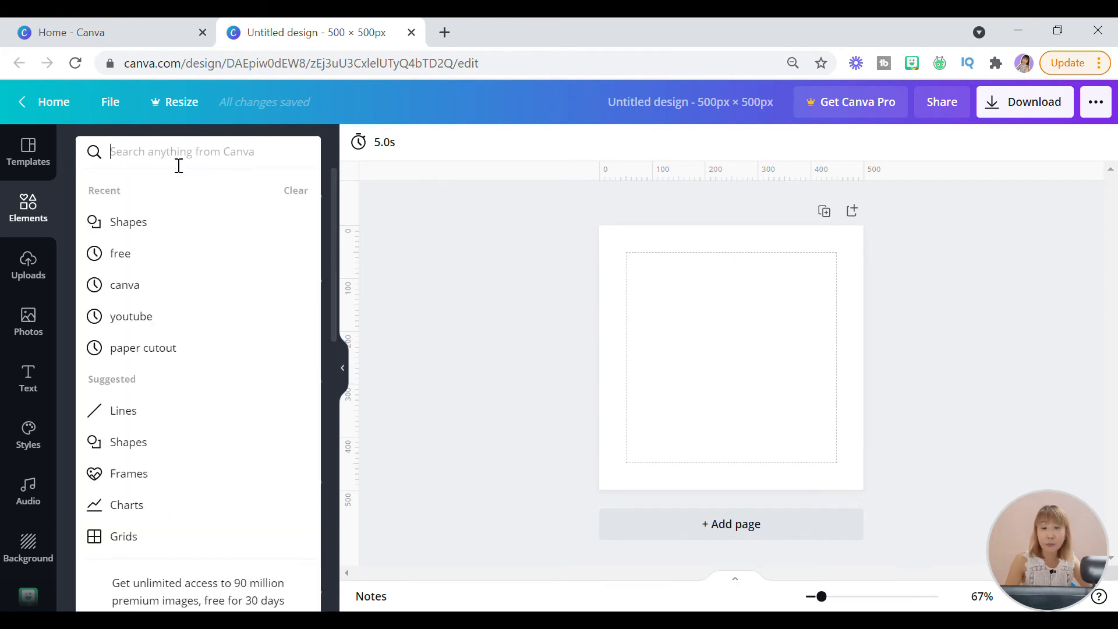
pyautogui.write('sha')
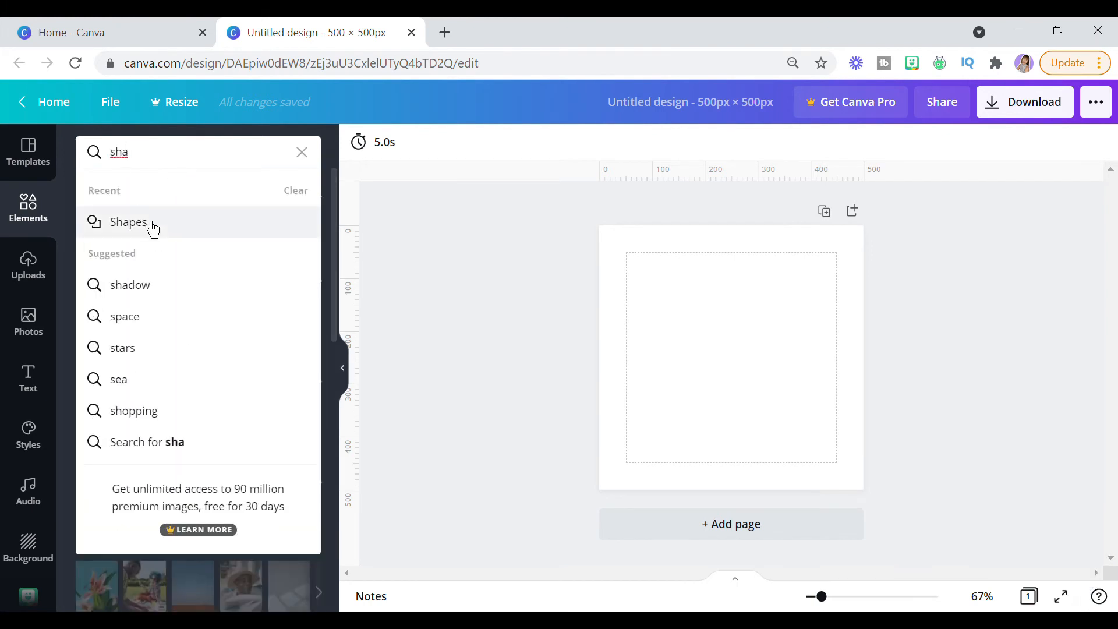
pyautogui.click(153, 228)
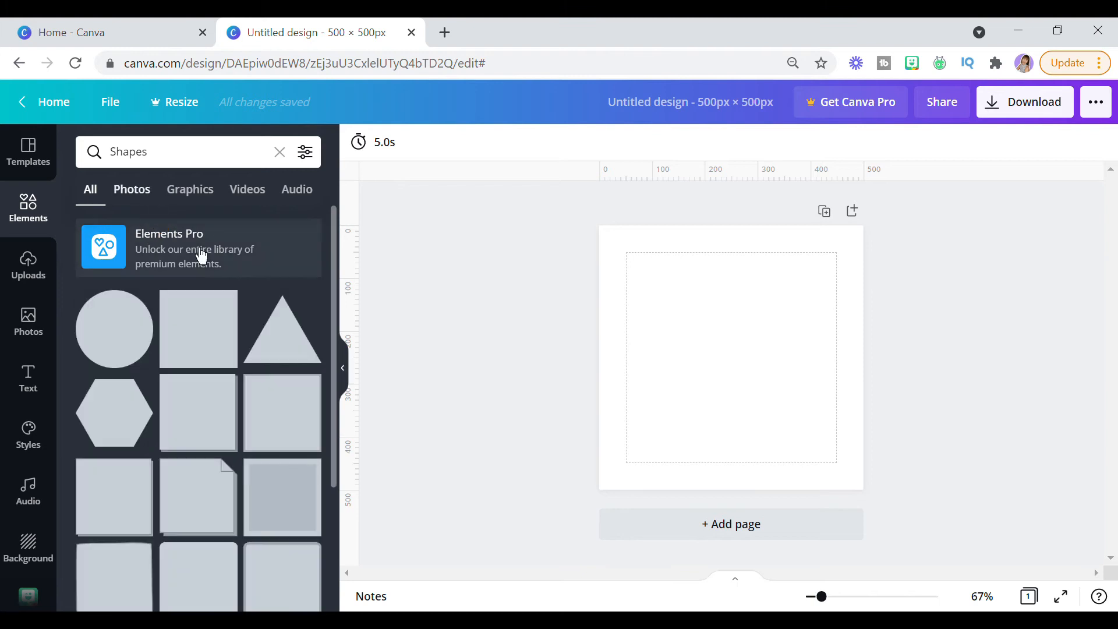
pyautogui.click(216, 345)
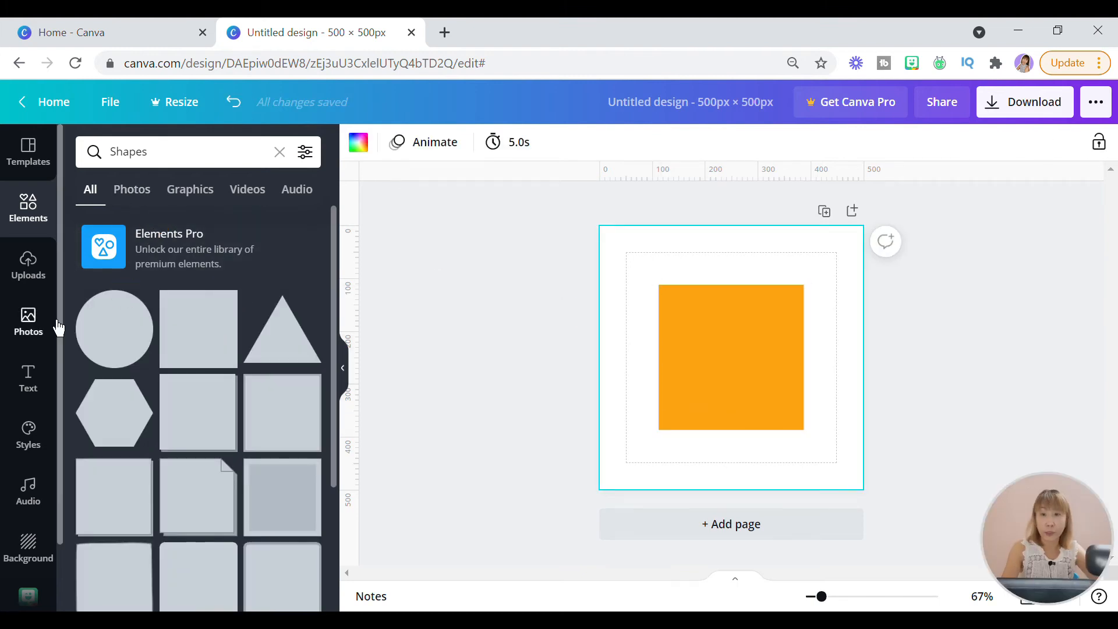
# - Add a heading reading "YOGIEVE" on the orange square
pyautogui.click(37, 393)
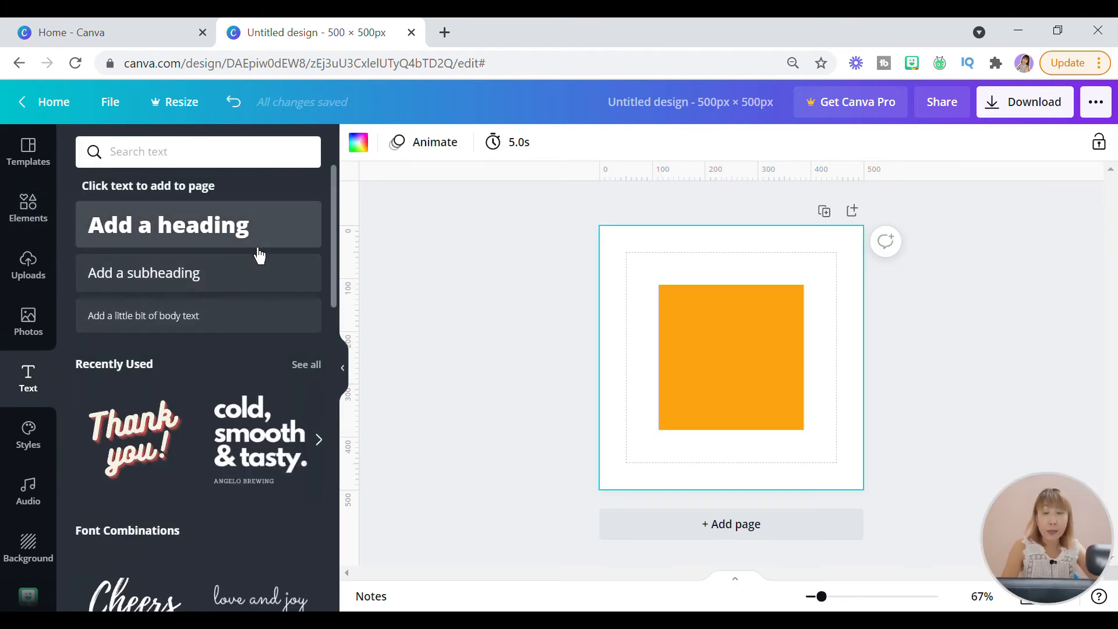
pyautogui.click(262, 248)
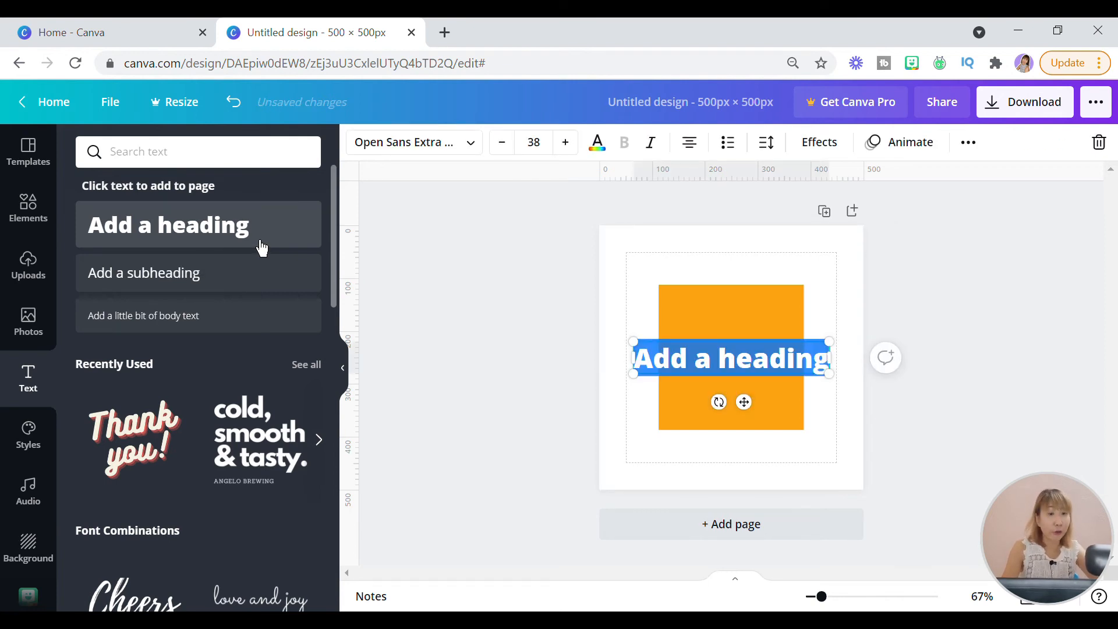
pyautogui.write('YOGIEVE')
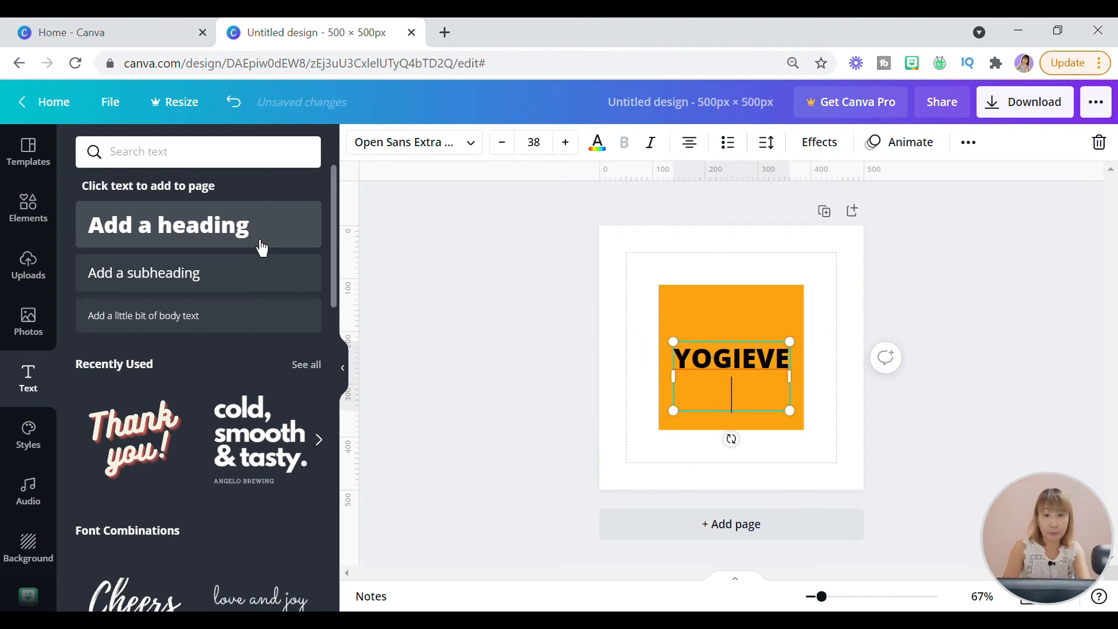
pyautogui.click(564, 194)
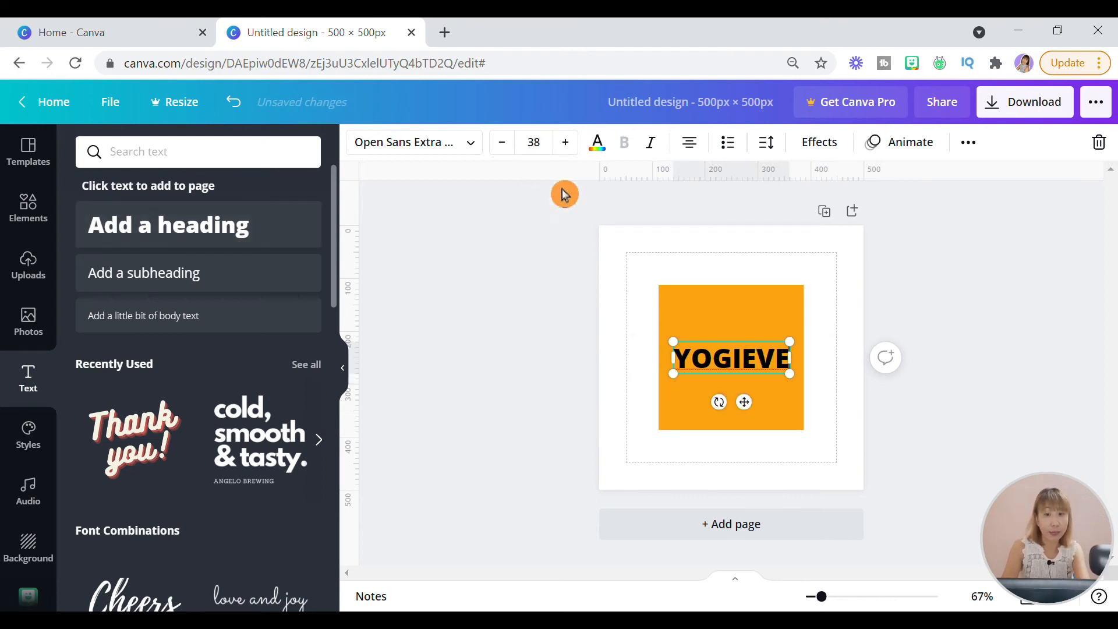
pyautogui.click(837, 400)
# - Add a second heading reading "MADE" directly below the YOGIEVE heading
pyautogui.click(152, 230)
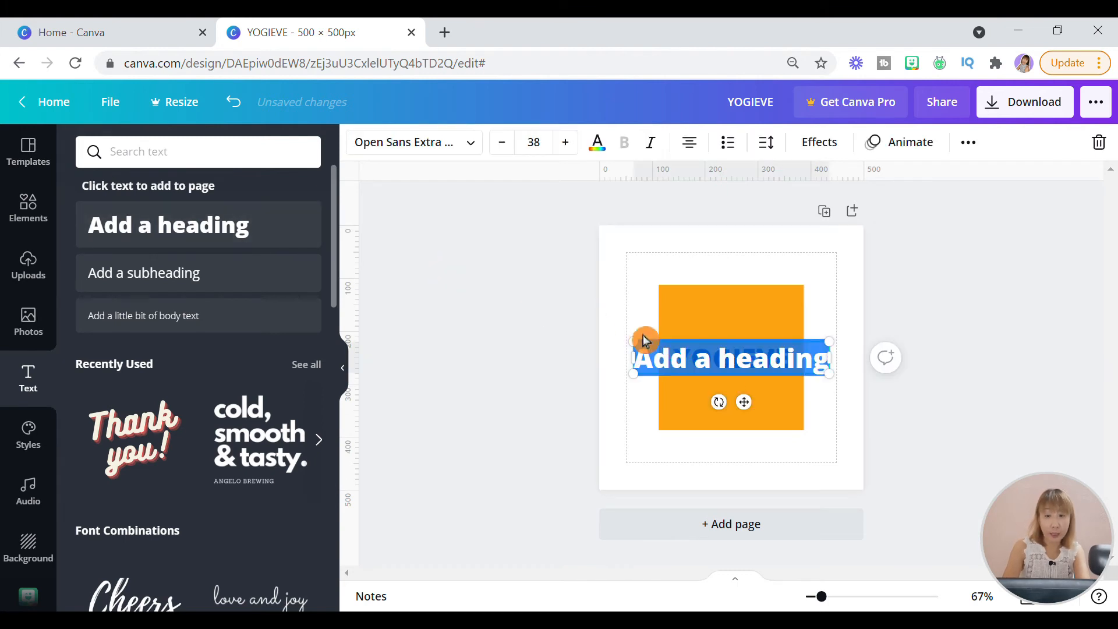
pyautogui.moveTo(761, 420); pyautogui.dragTo(764, 449)
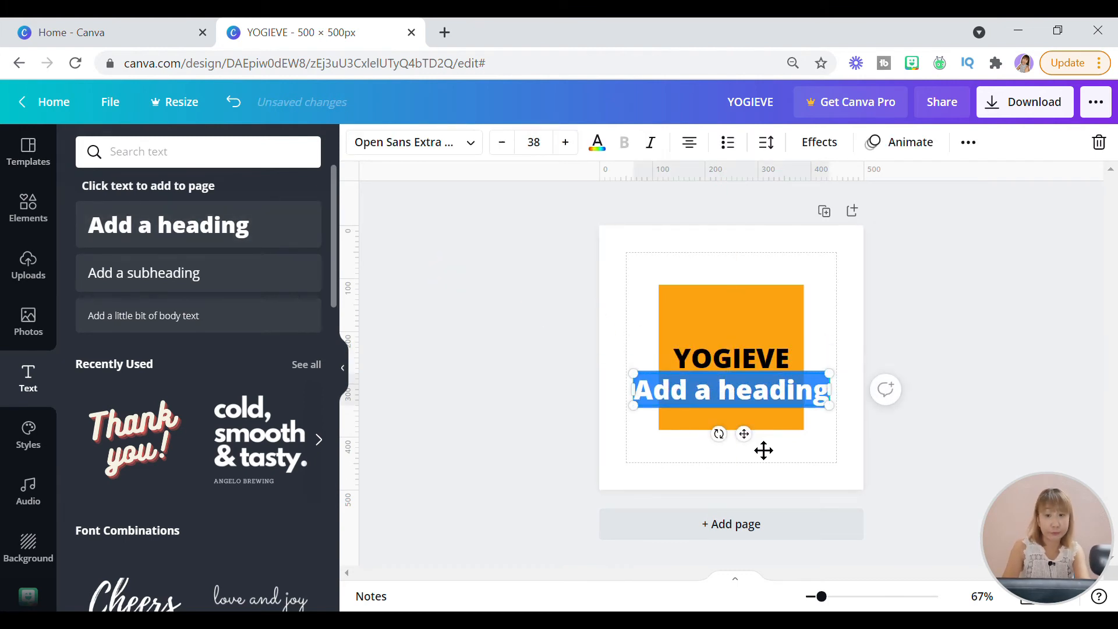
pyautogui.write('MADE')
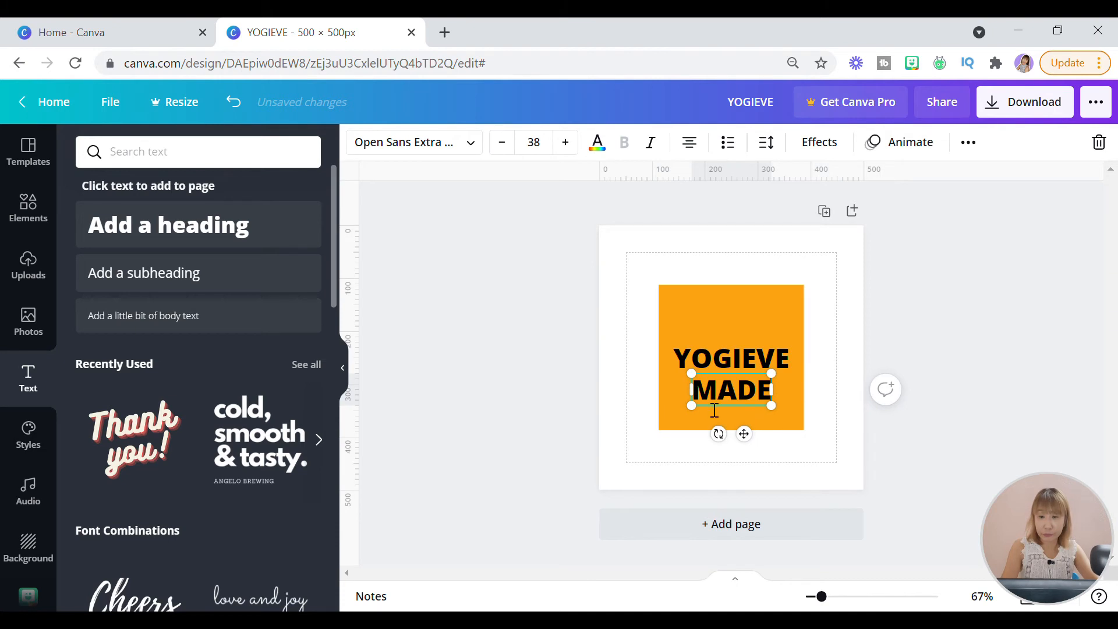
pyautogui.click(731, 464)
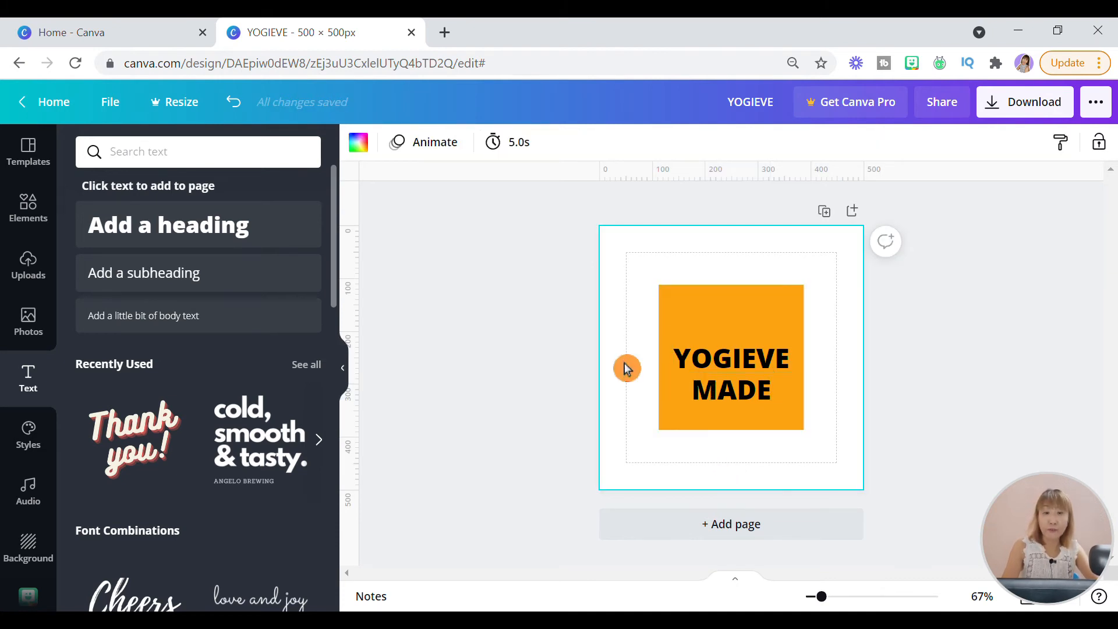
# - Move YOGIEVE up inside the orange square and place MADE beneath it, aligned to its right edge
pyautogui.click(740, 361)
pyautogui.moveTo(749, 407); pyautogui.dragTo(749, 378)
pyautogui.click(752, 399)
pyautogui.moveTo(745, 430); pyautogui.dragTo(774, 424)
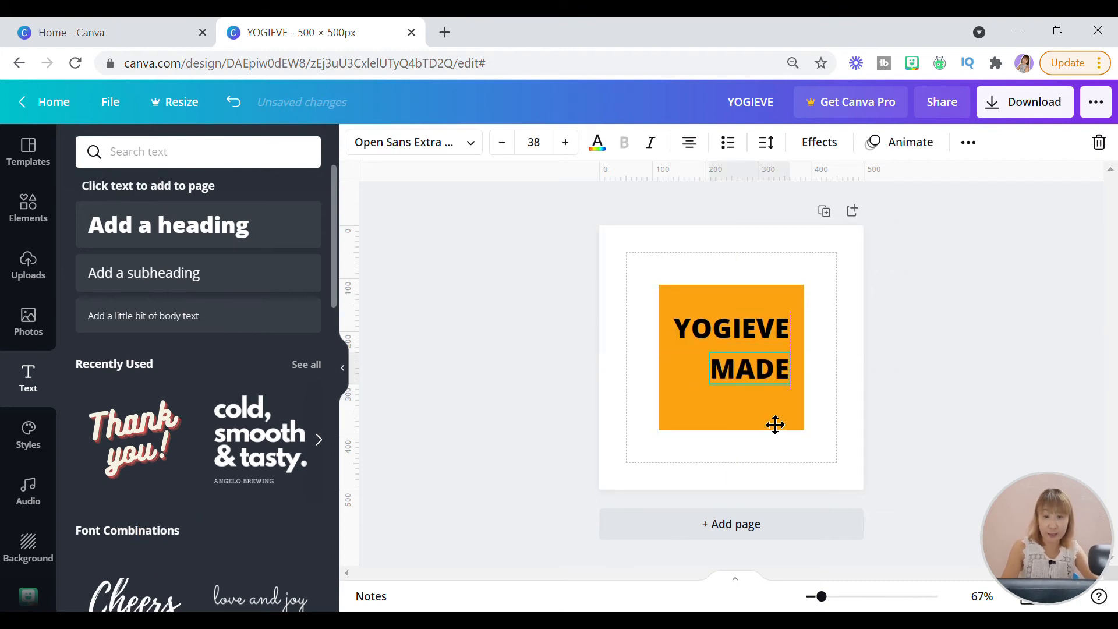
# - Add a heading with the single letter "O", shrink it to size 27.7 and place it just left of MADE
pyautogui.click(268, 244)
pyautogui.write('o')
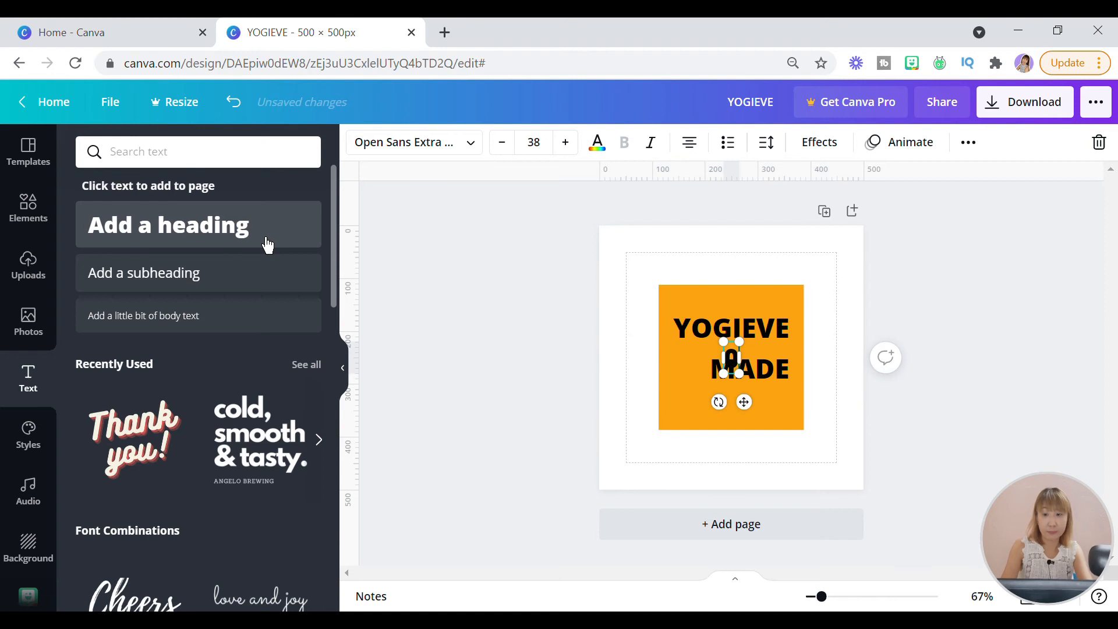
pyautogui.press('BackSpace')
pyautogui.write('O')
pyautogui.click(787, 434)
pyautogui.click(733, 362)
pyautogui.moveTo(745, 403); pyautogui.dragTo(712, 404)
pyautogui.moveTo(723, 357); pyautogui.dragTo(724, 400)
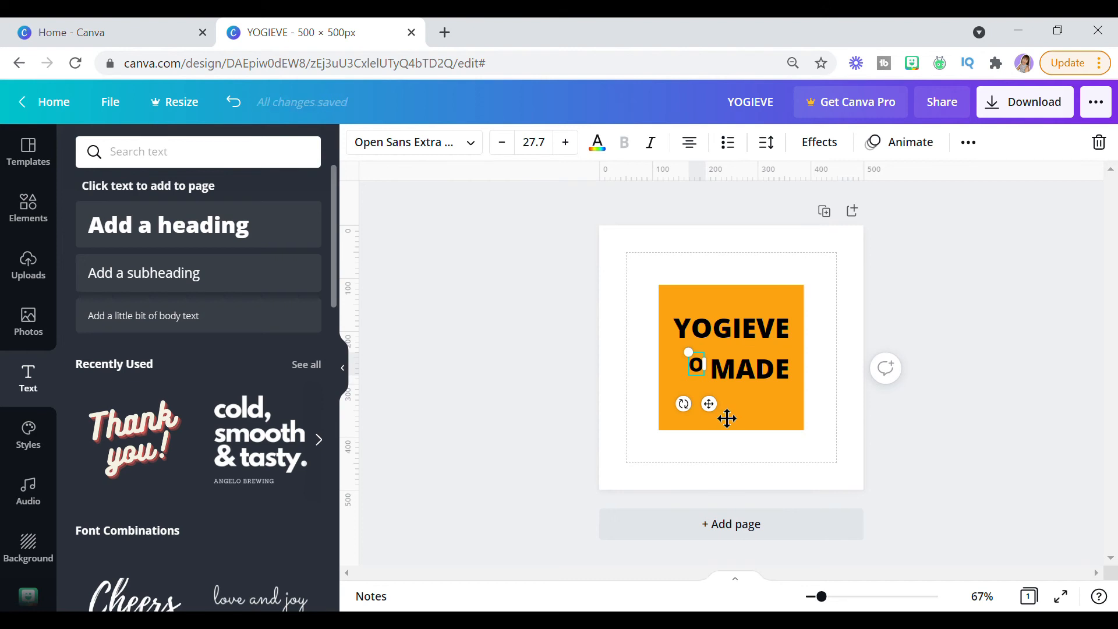
pyautogui.click(731, 417)
# - Change the YOGIEVE heading to the Oswald font in bold
pyautogui.click(745, 329)
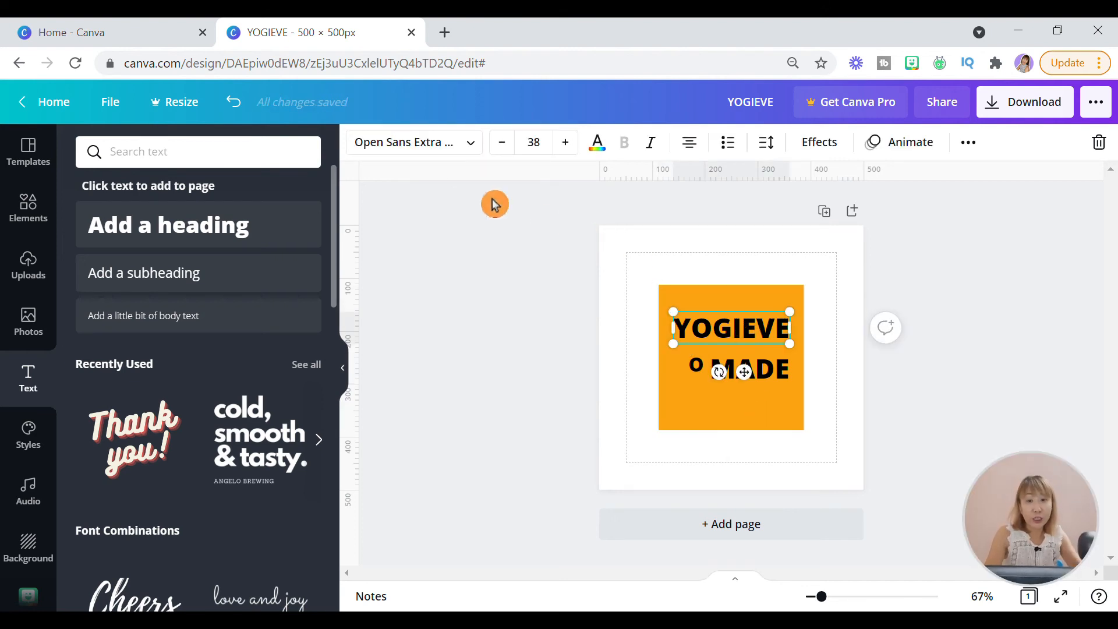
pyautogui.click(475, 152)
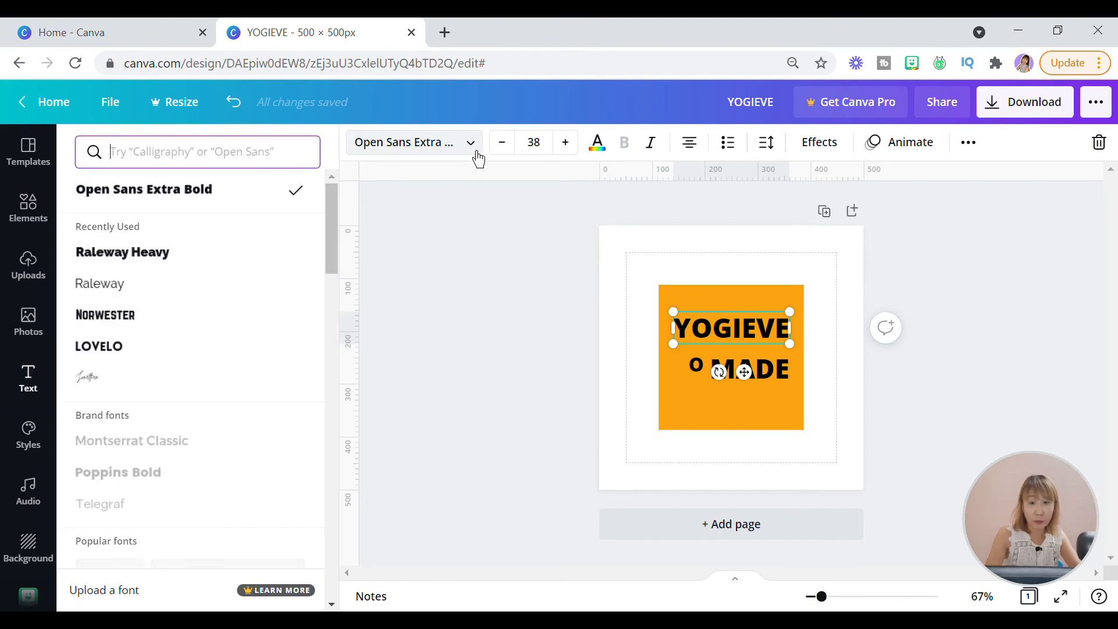
pyautogui.click(304, 154)
pyautogui.write('OSWALD')
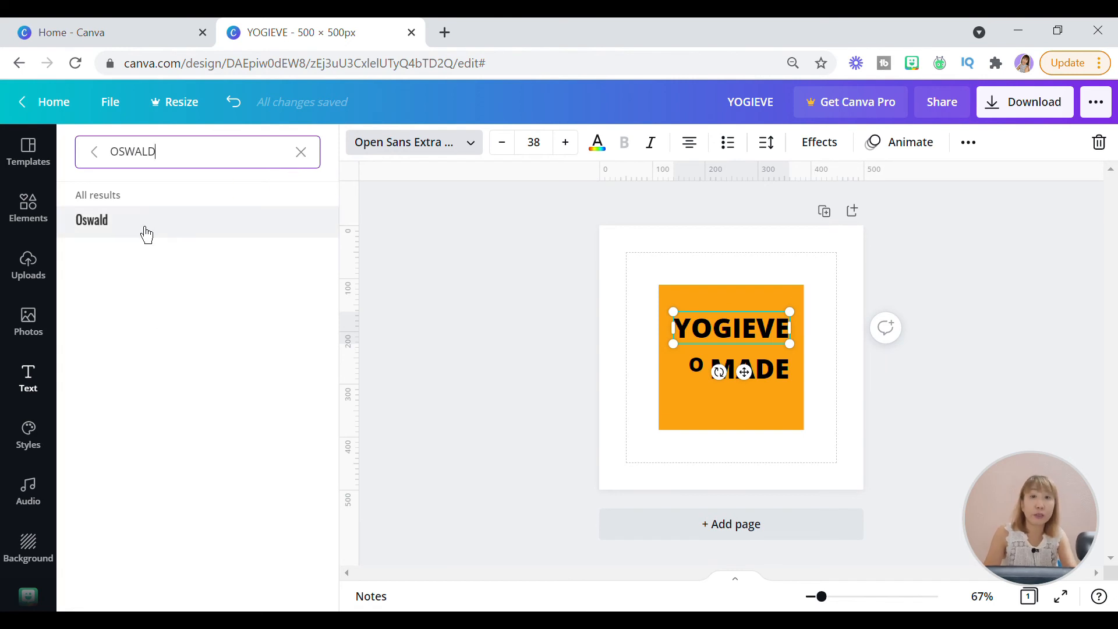
pyautogui.click(146, 233)
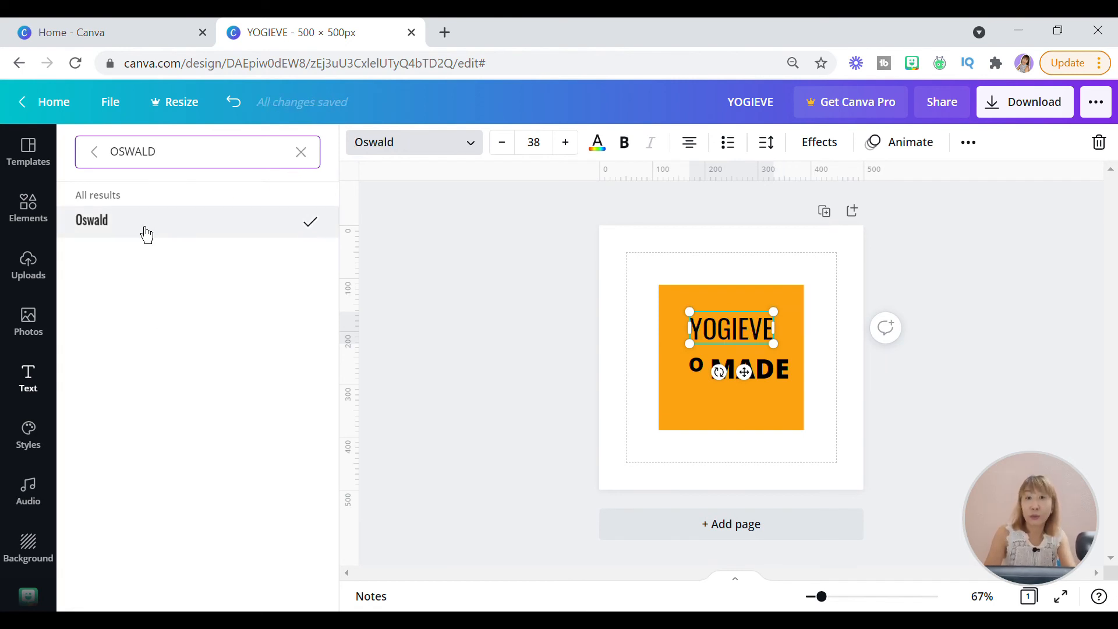
pyautogui.click(627, 151)
# - Apply the bold Oswald font to the MADE heading
pyautogui.click(748, 389)
pyautogui.click(238, 240)
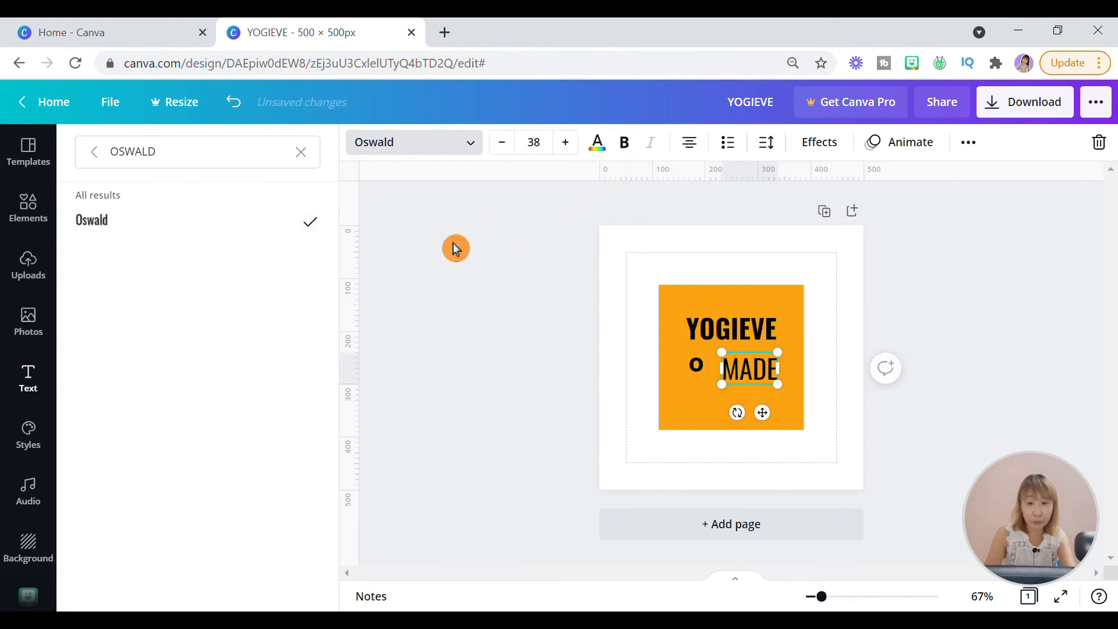
pyautogui.click(699, 458)
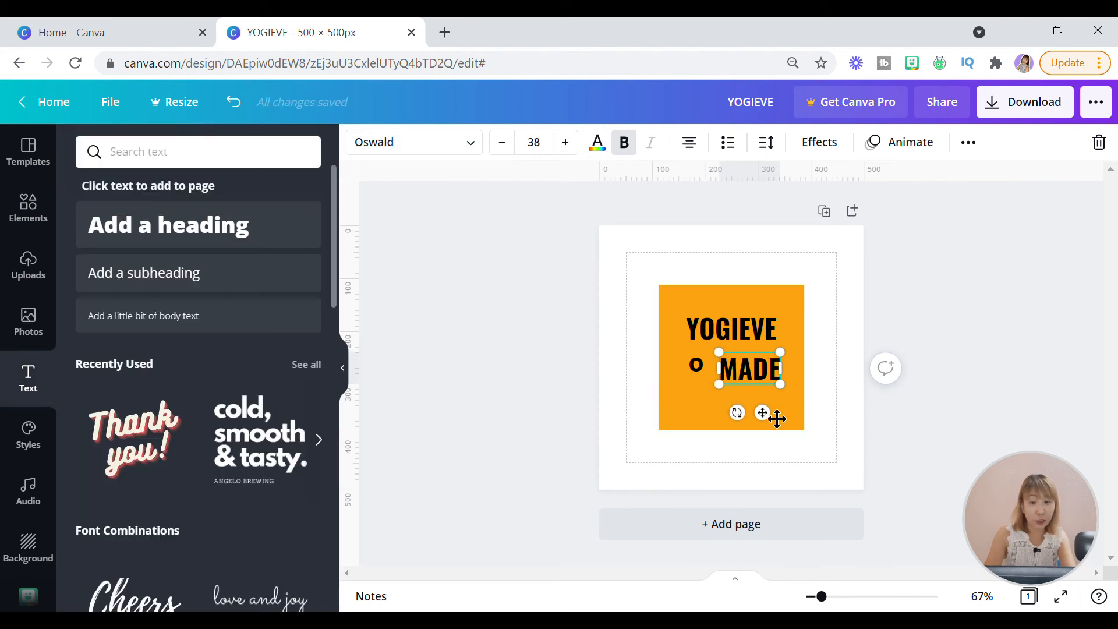
# - Move MADE slightly down and enlarge the YOGIEVE heading to font size 52
pyautogui.moveTo(761, 395); pyautogui.dragTo(757, 407)
pyautogui.click(725, 337)
pyautogui.click(565, 142)
pyautogui.click(565, 142)
pyautogui.click(576, 150)
pyautogui.click(576, 150)
pyautogui.click(576, 150)
pyautogui.click(576, 150)
pyautogui.click(576, 151)
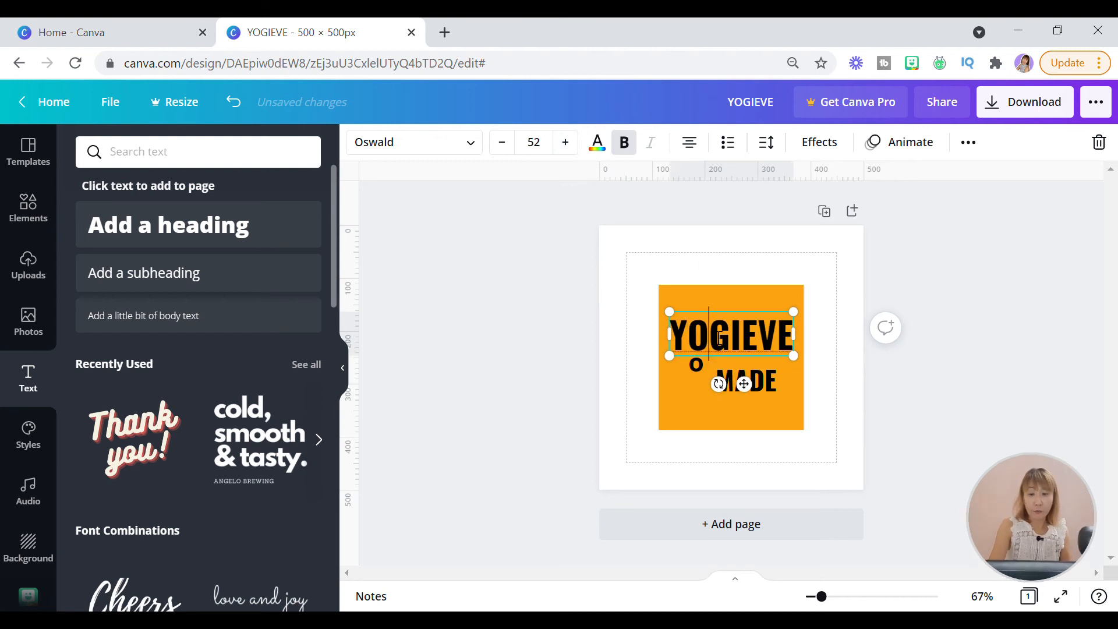
# - Replace the O in YOGIEVE with blank space and fit the uploaded black-haired girl illustration, scaled down, into the gap
pyautogui.press('BackSpace')
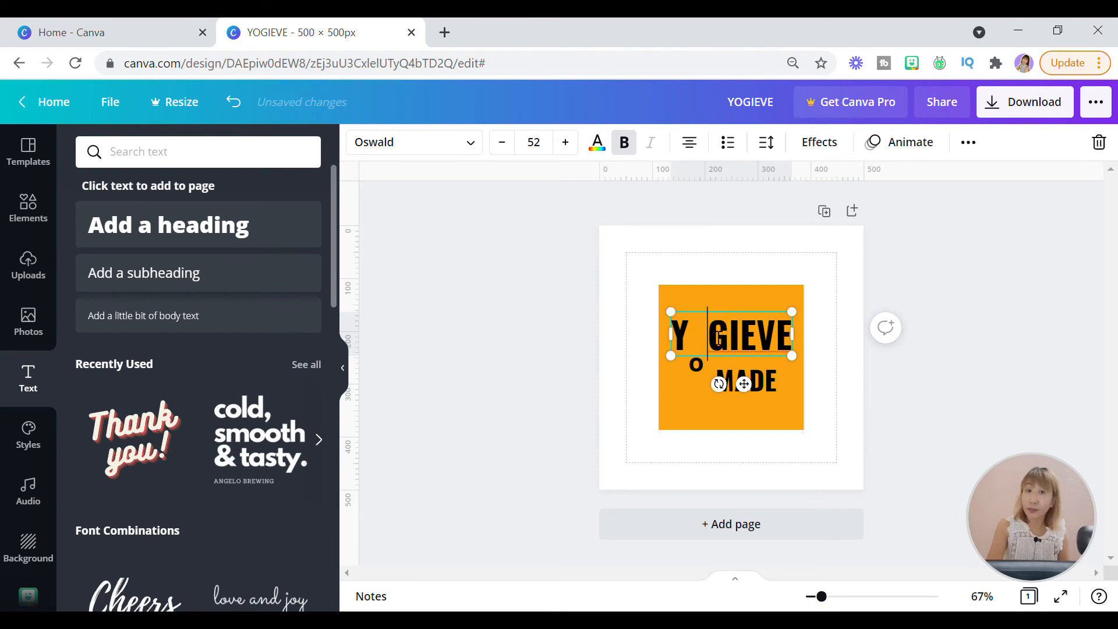
pyautogui.click(407, 204)
pyautogui.click(29, 269)
pyautogui.click(89, 346)
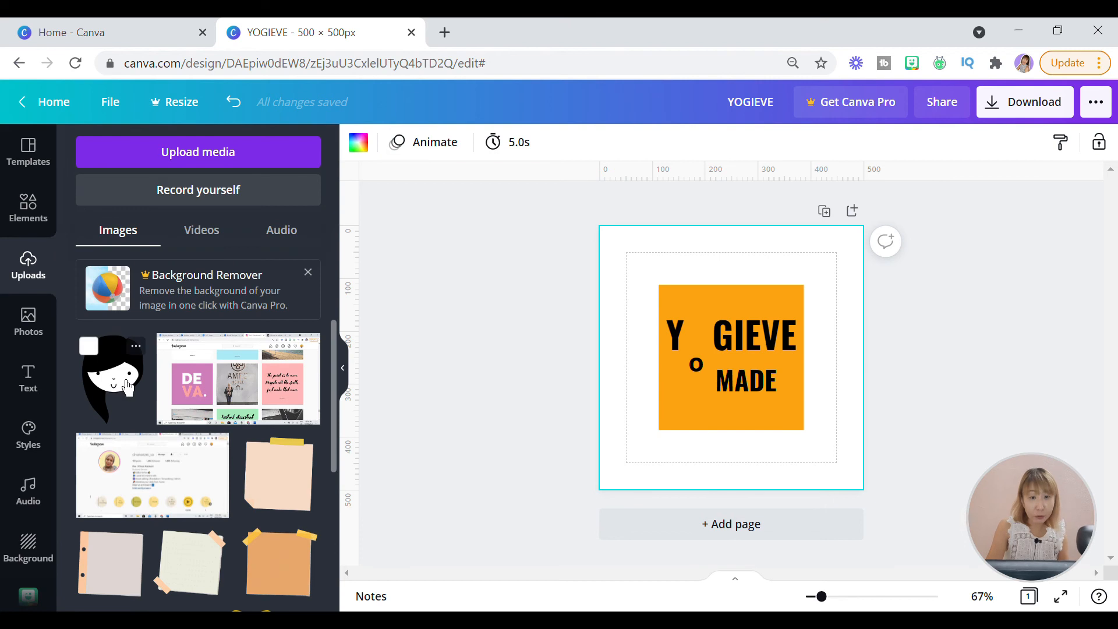
pyautogui.moveTo(802, 294); pyautogui.dragTo(701, 396)
pyautogui.moveTo(713, 477); pyautogui.dragTo(722, 402)
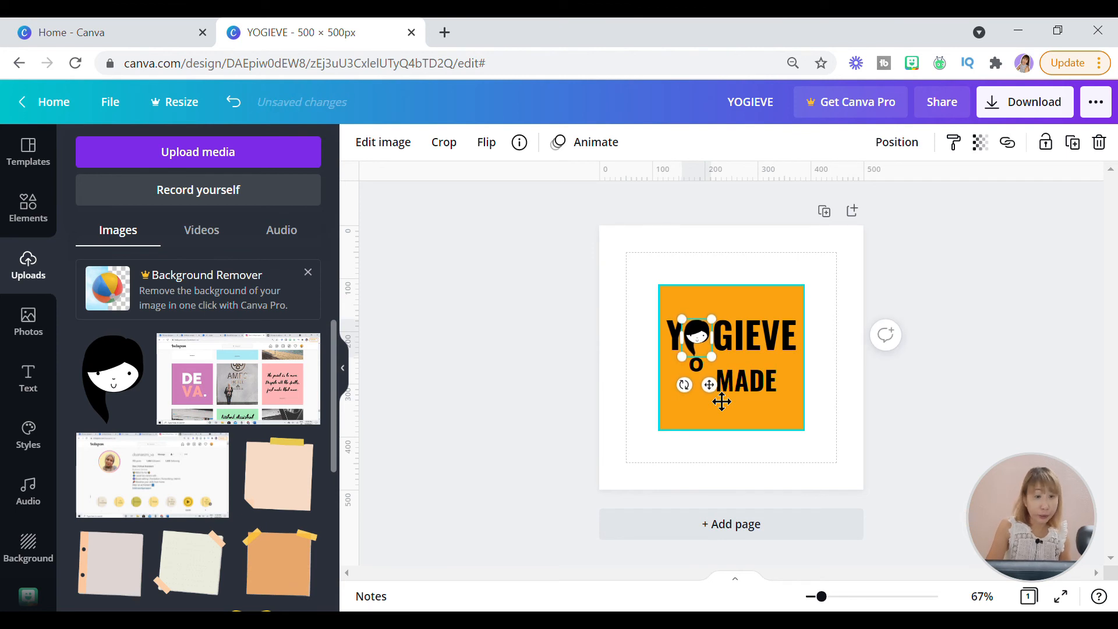
pyautogui.click(905, 388)
# - Enlarge MADE to font size 52 and align it under the GIEVE letters
pyautogui.click(711, 383)
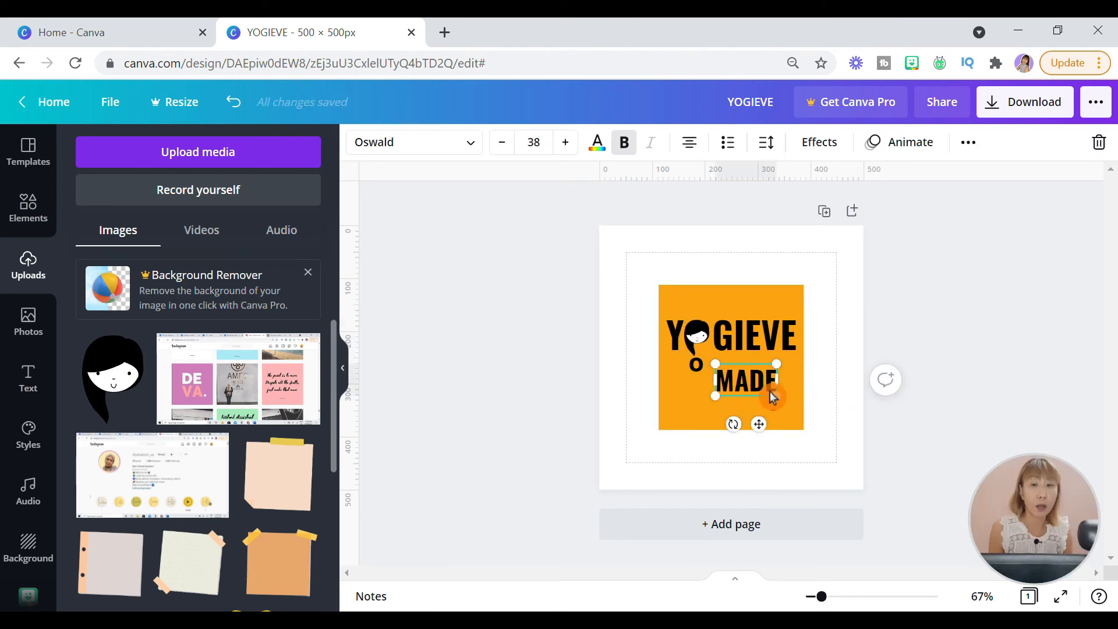
pyautogui.click(578, 151)
pyautogui.click(579, 153)
pyautogui.click(579, 153)
pyautogui.click(579, 153)
pyautogui.click(579, 153)
pyautogui.moveTo(774, 452); pyautogui.dragTo(781, 449)
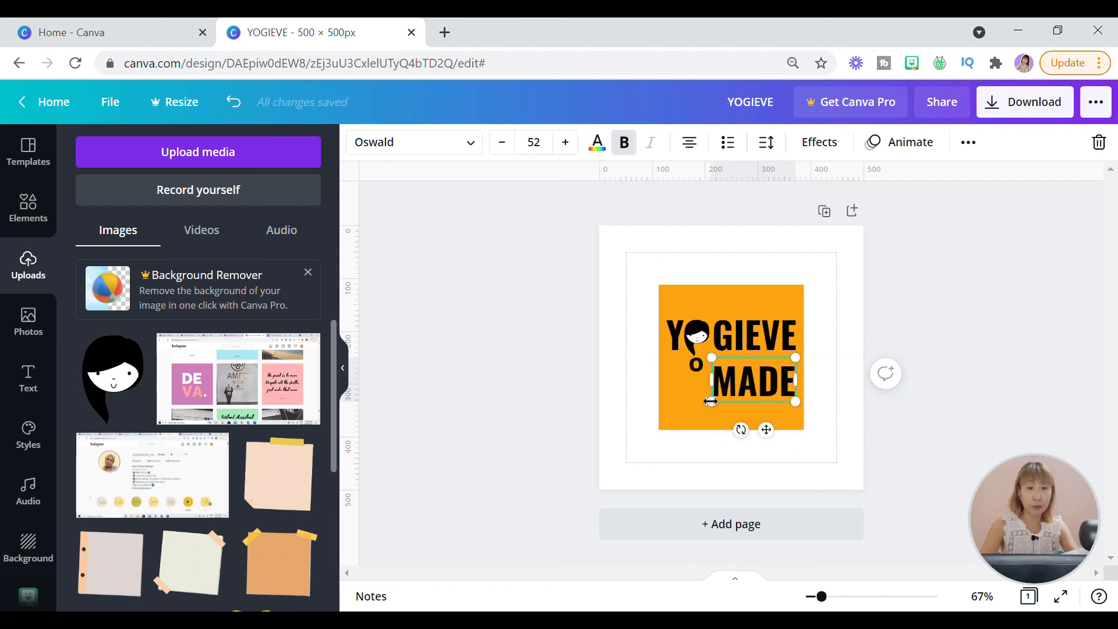
# - Move the small letter O slightly down beside the MADE heading
pyautogui.click(698, 470)
pyautogui.click(702, 374)
pyautogui.moveTo(725, 420); pyautogui.dragTo(730, 427)
pyautogui.click(604, 419)
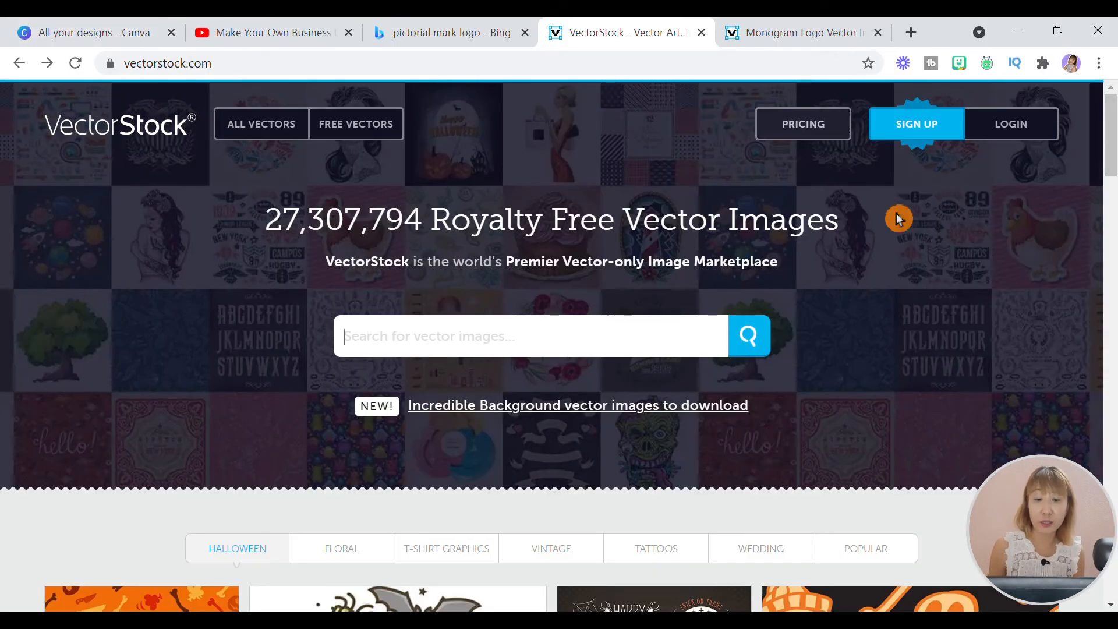
# - Find the logo section on the VectorStock home page and open its vector logo collection
pyautogui.scroll(-15, 920, 245)
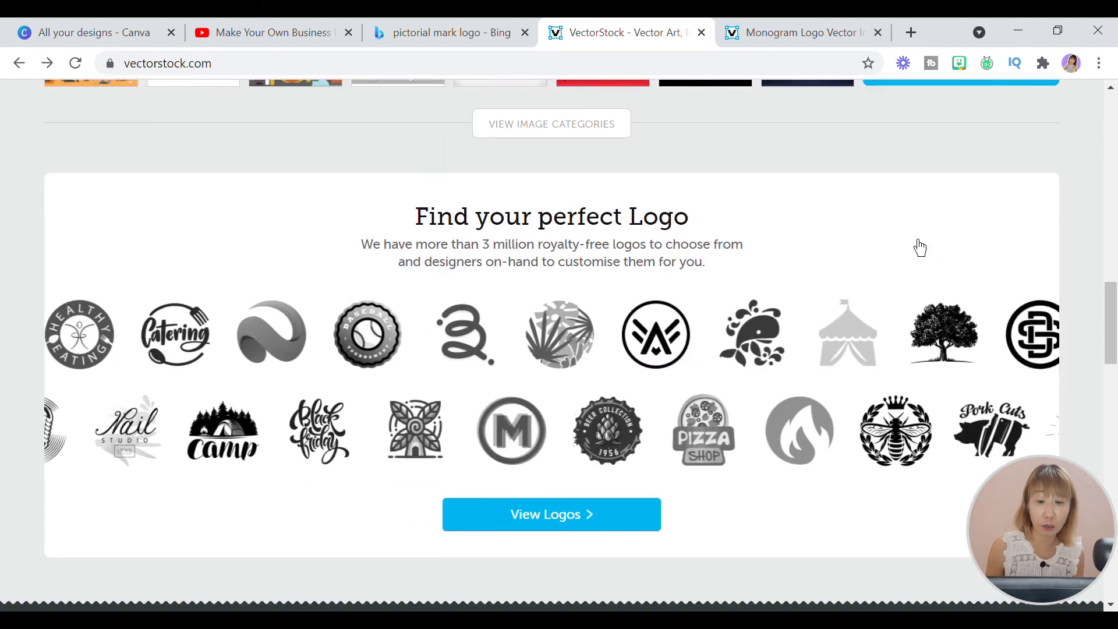
pyautogui.scroll(-2, 921, 248)
pyautogui.click(632, 434)
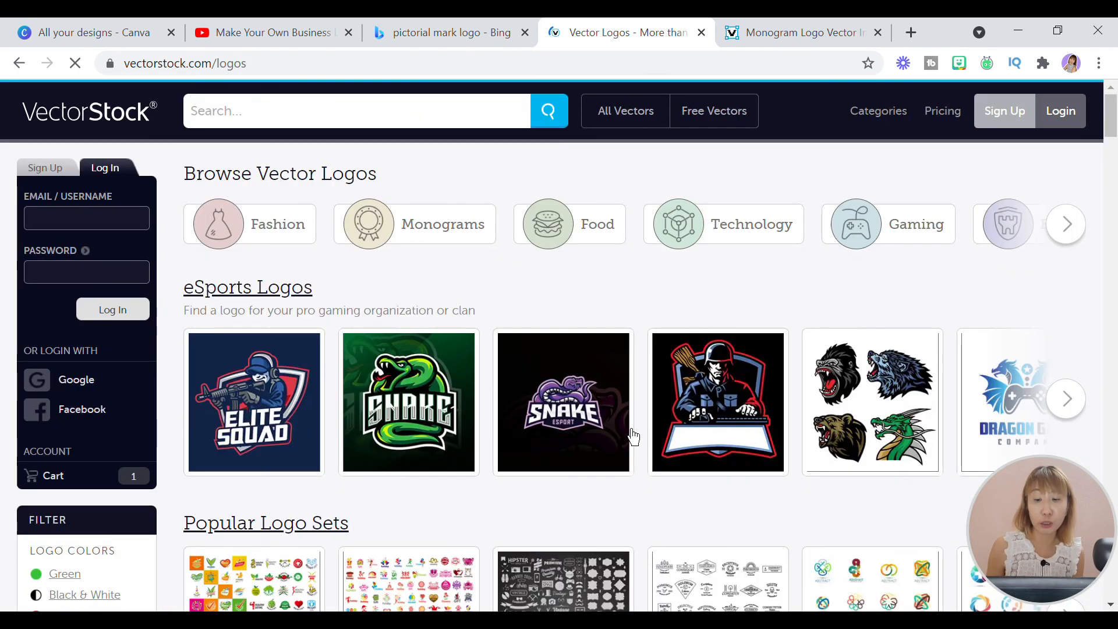
# - Look through the Popular Logo Sets row, open its full listing and browse the logo set vectors for inspiration
pyautogui.scroll(-5, 978, 307)
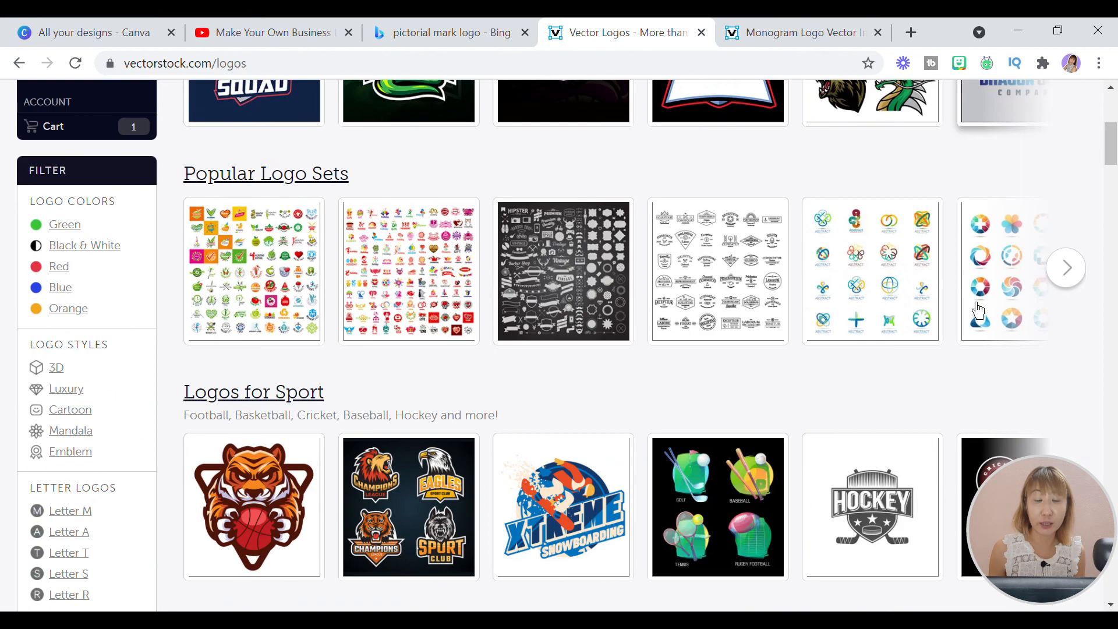
pyautogui.click(1084, 285)
pyautogui.click(1084, 286)
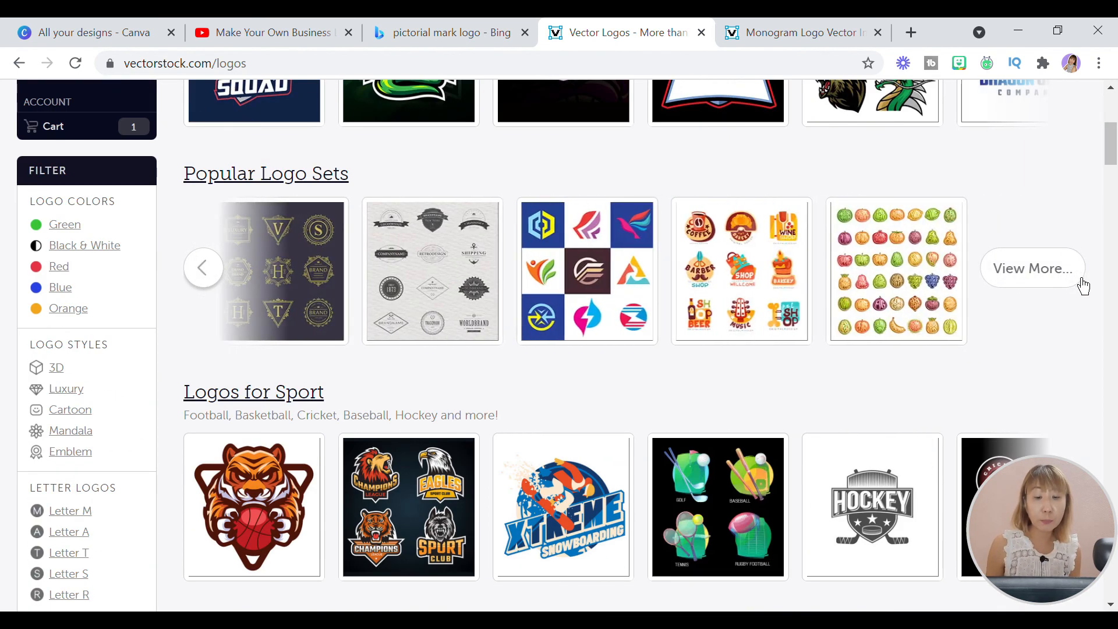
pyautogui.click(1084, 285)
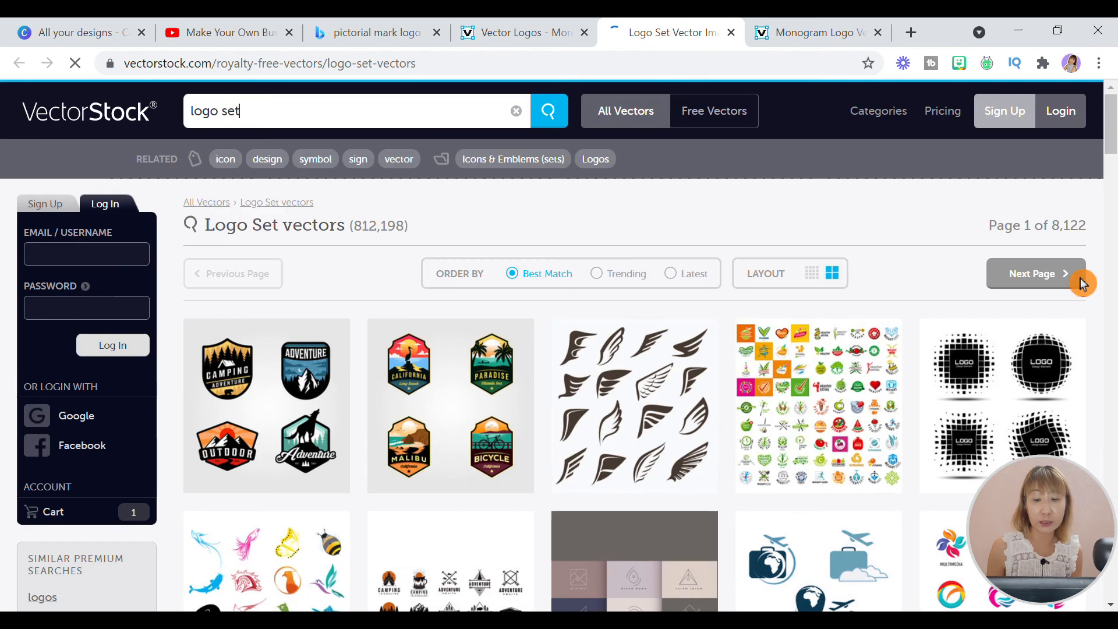
pyautogui.scroll(-8, 1081, 280)
pyautogui.scroll(-15, 1080, 288)
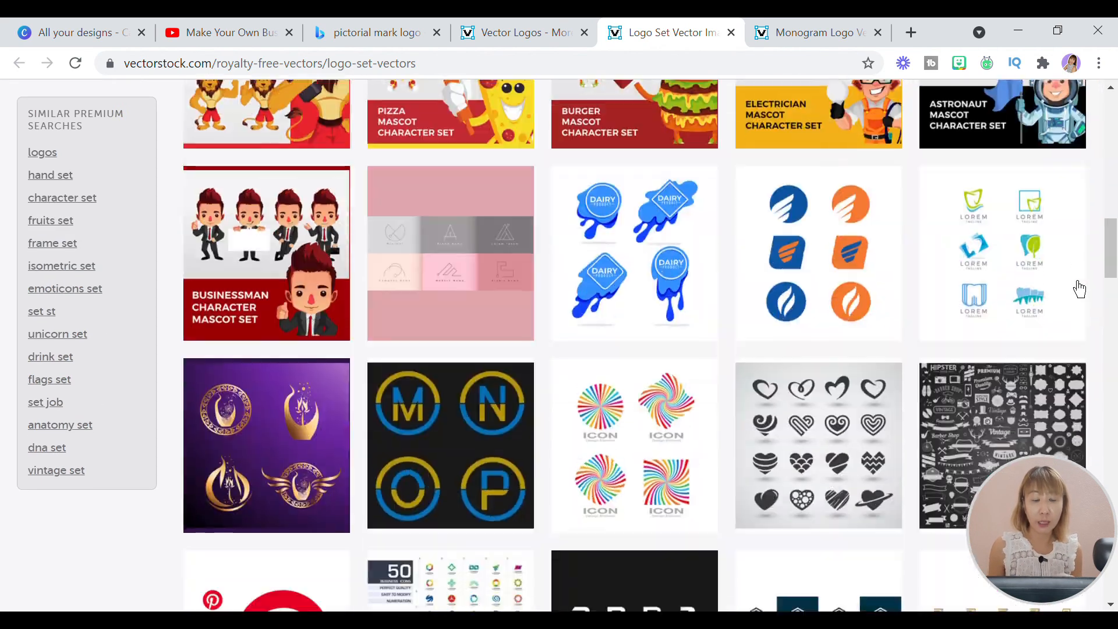
pyautogui.scroll(-15, 1078, 280)
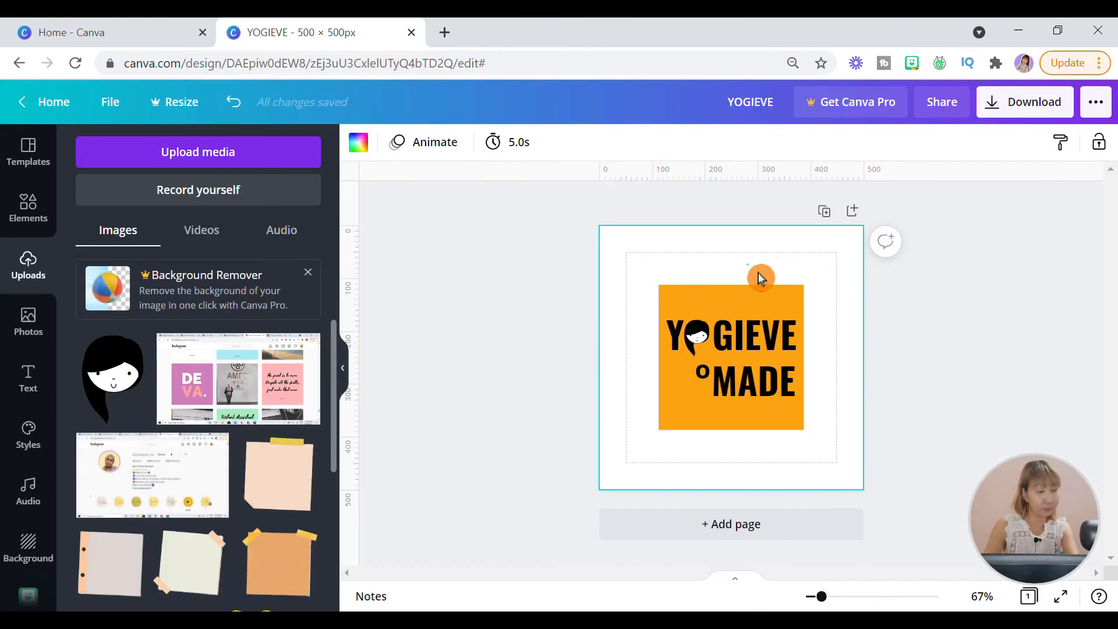
# - In the Canva YOGIEVE design, set the page background colour to pink FF93BE
pyautogui.click(369, 141)
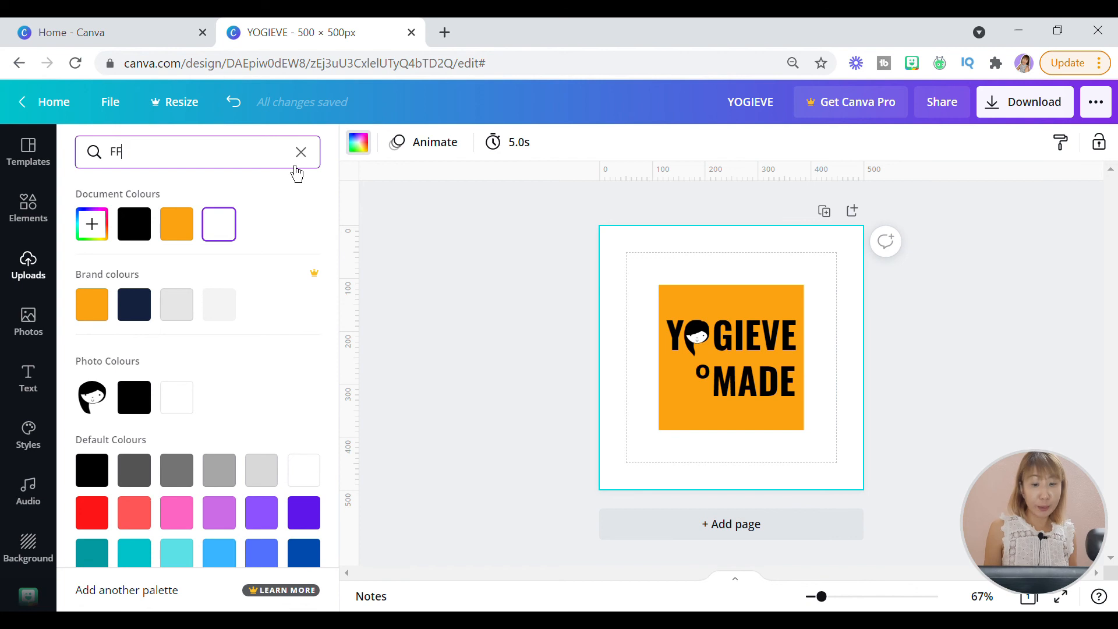
pyautogui.write('FF93BE')
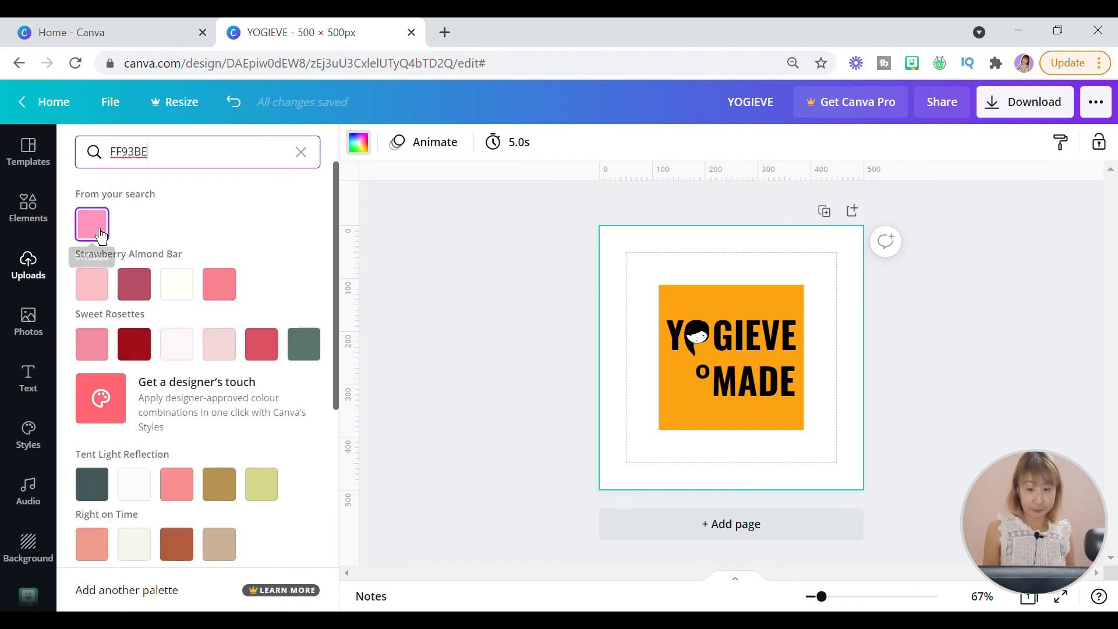
pyautogui.click(100, 233)
# - Recolour the orange square behind the YOGIEVE MADE lettering to yellow FFF649
pyautogui.click(763, 321)
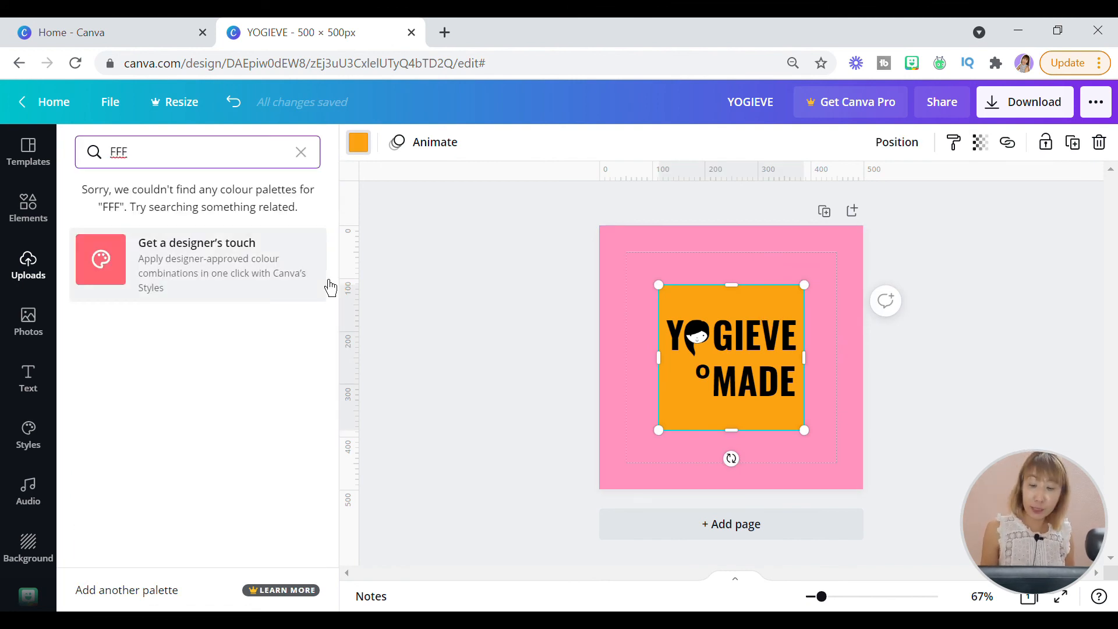
pyautogui.write('649')
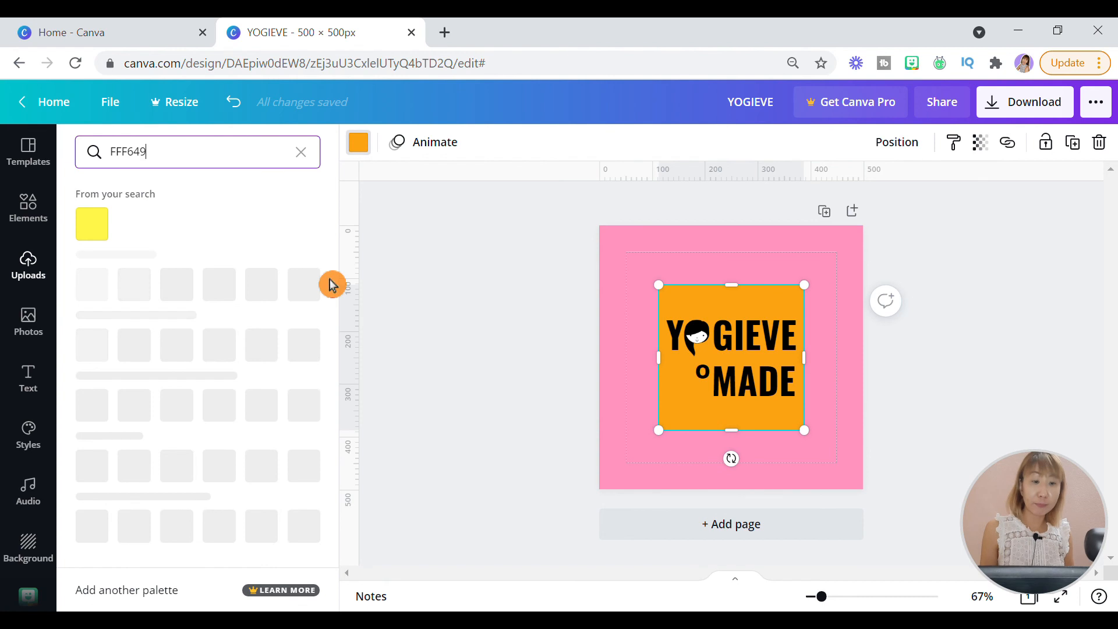
pyautogui.click(93, 225)
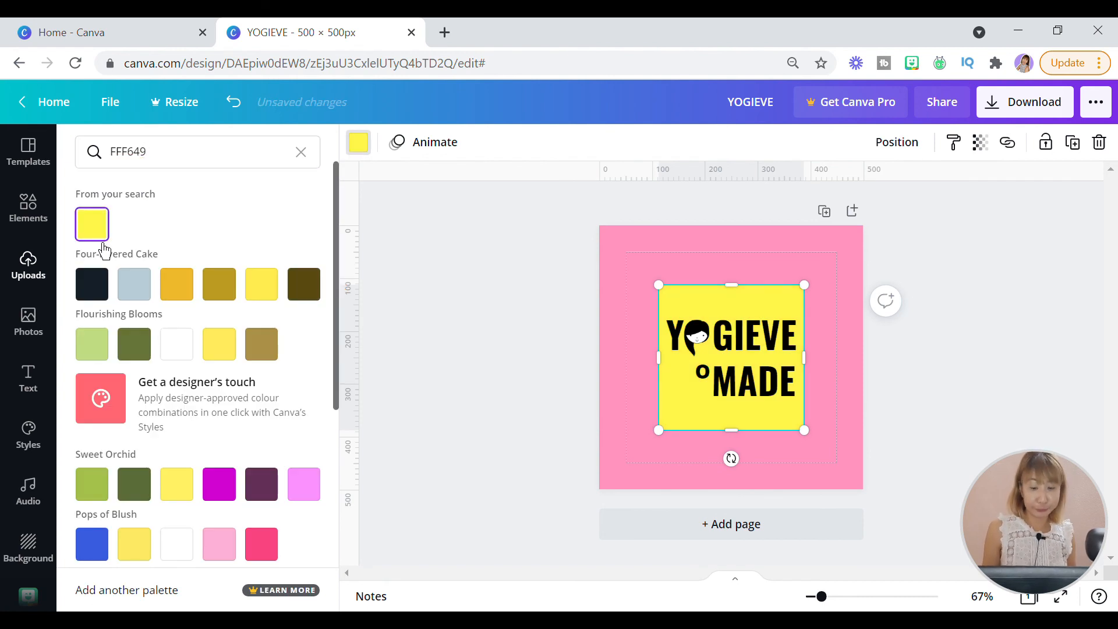
pyautogui.press('Escape')
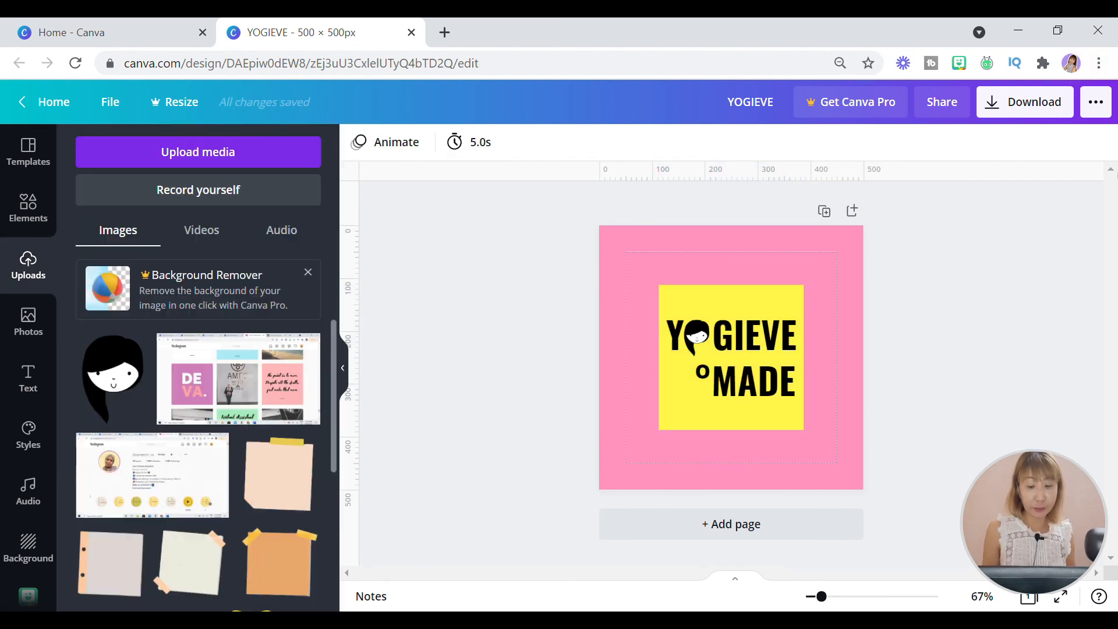
# - Prepare the YOGIEVE logo for download with PNG as the file type
pyautogui.click(1025, 102)
pyautogui.click(1094, 219)
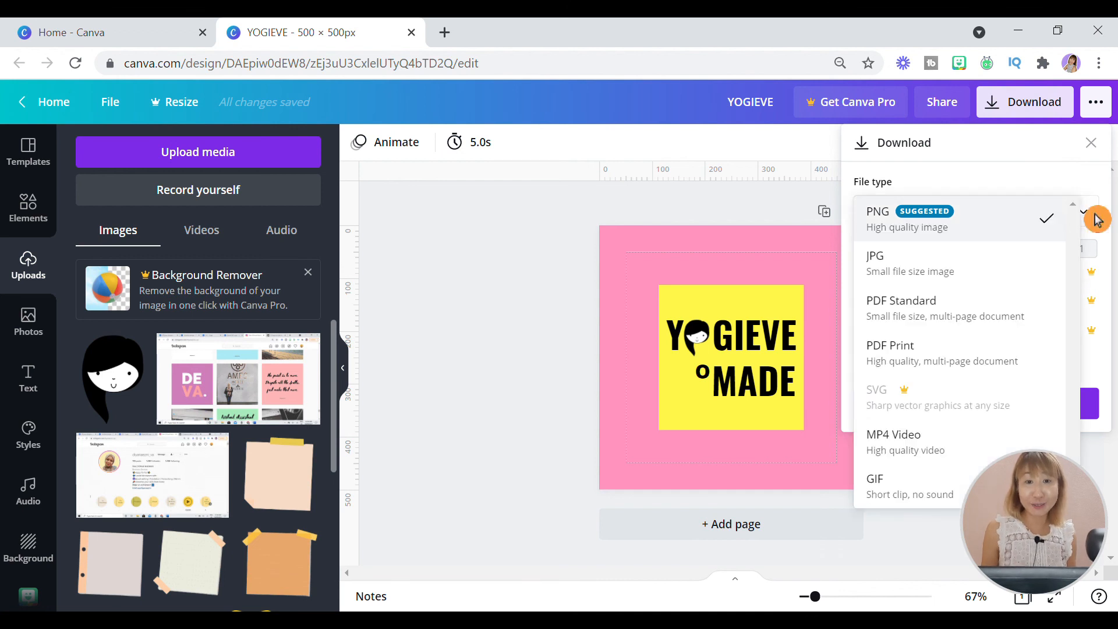
pyautogui.click(981, 221)
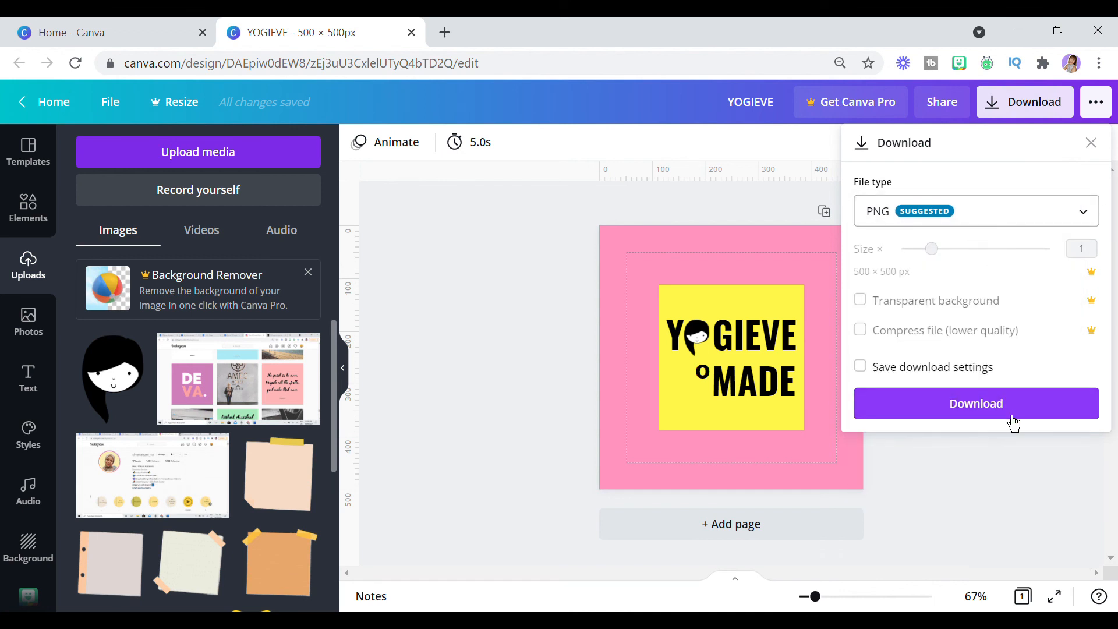